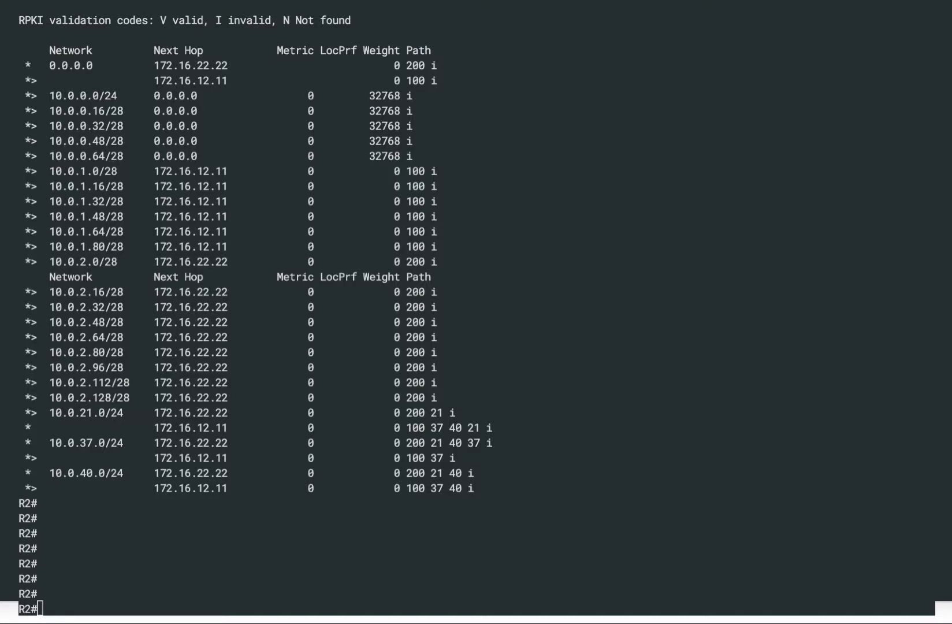
# Step: On the ISP1 console, show the BGP routes advertised to neighbor 172.16.12.2
pyautogui.hotkey('alt', 'Tab')
pyautogui.press('Return')
pyautogui.press('Return')
pyautogui.press('Return')
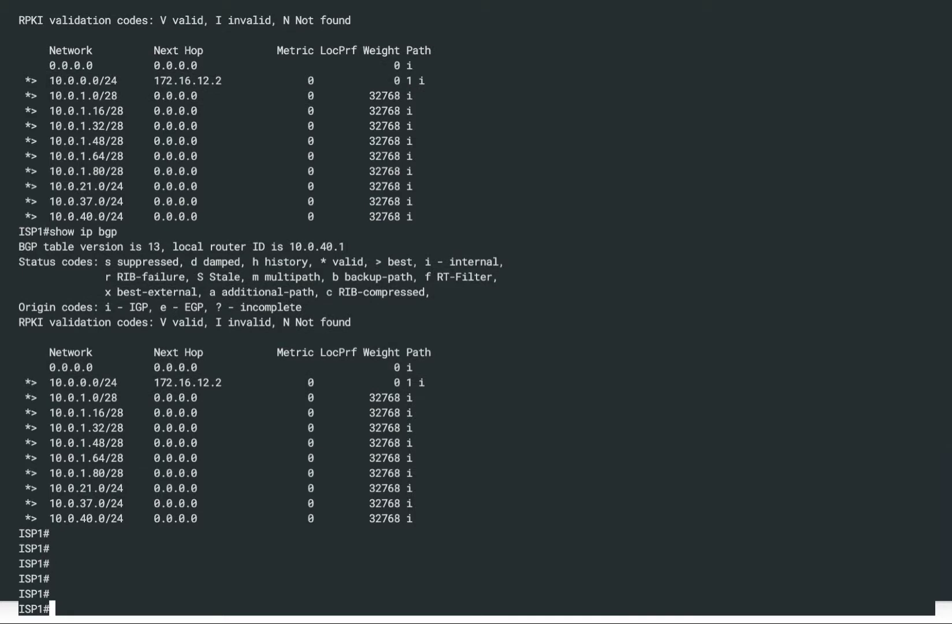
pyautogui.write('sho')
pyautogui.press('Tab')
pyautogui.write('ip bg')
pyautogui.press('Tab')
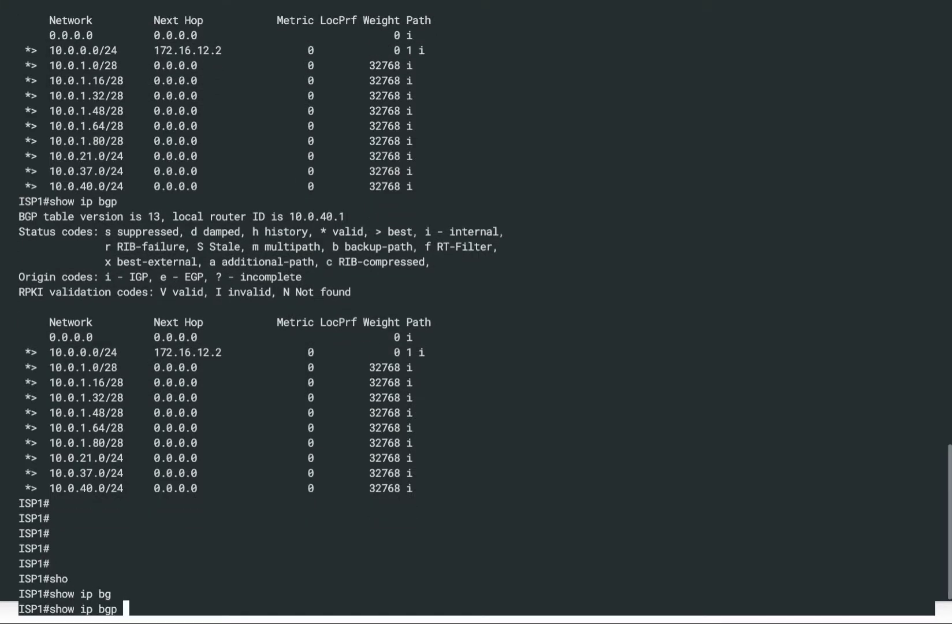
pyautogui.write('ei')
pyautogui.press('Tab')
pyautogui.press('BackSpace')
pyautogui.press('BackSpace')
pyautogui.write('nei')
pyautogui.press('Tab')
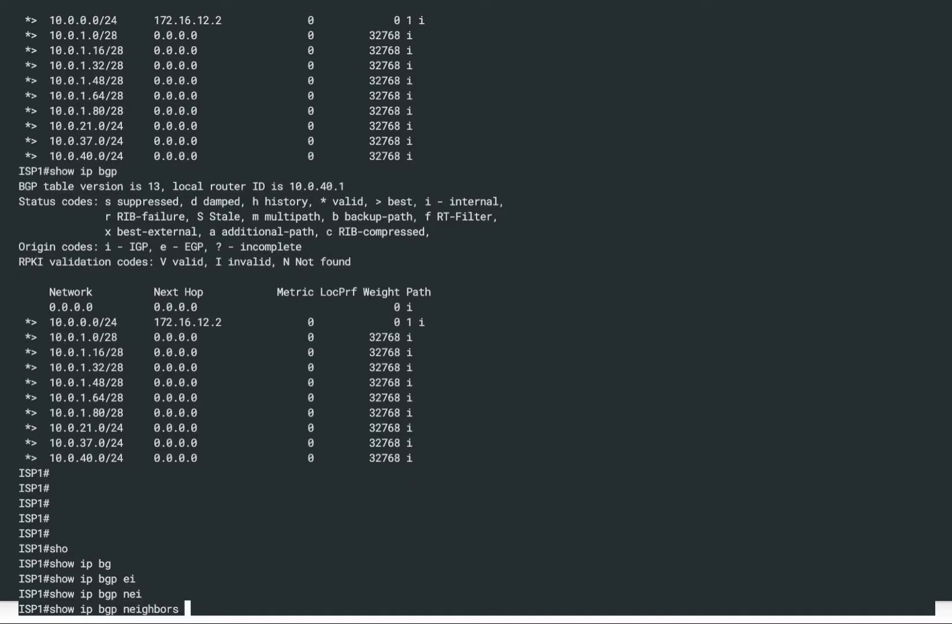
pyautogui.write('172.16.12.2 ad')
pyautogui.press('Tab')
pyautogui.press('Return')
pyautogui.press('Return')
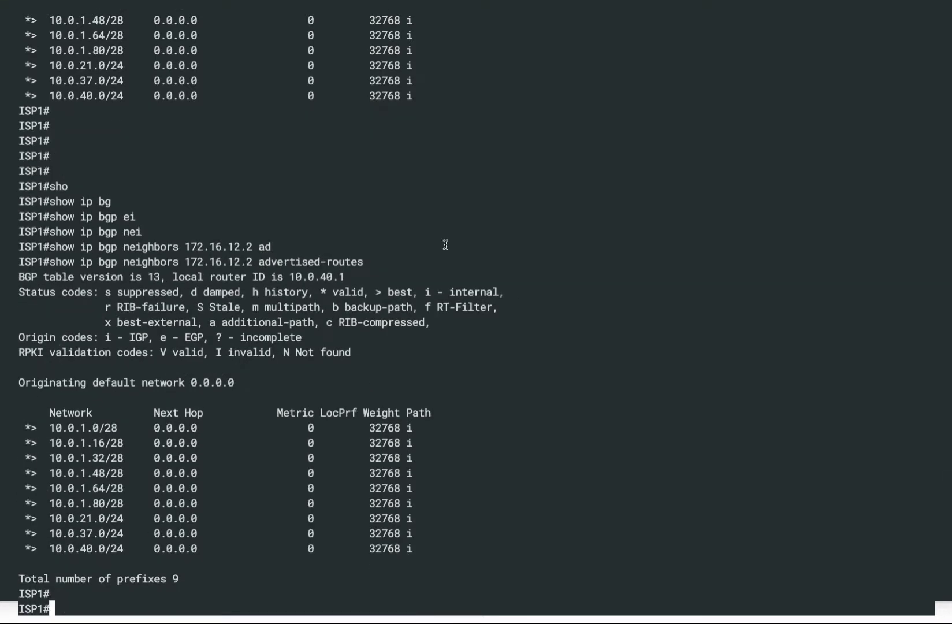
# Step: Highlight the prefixes ISP1 advertises and its "Originating default network 0.0.0.0" line for review
pyautogui.moveTo(200, 580); pyautogui.dragTo(14, 430)
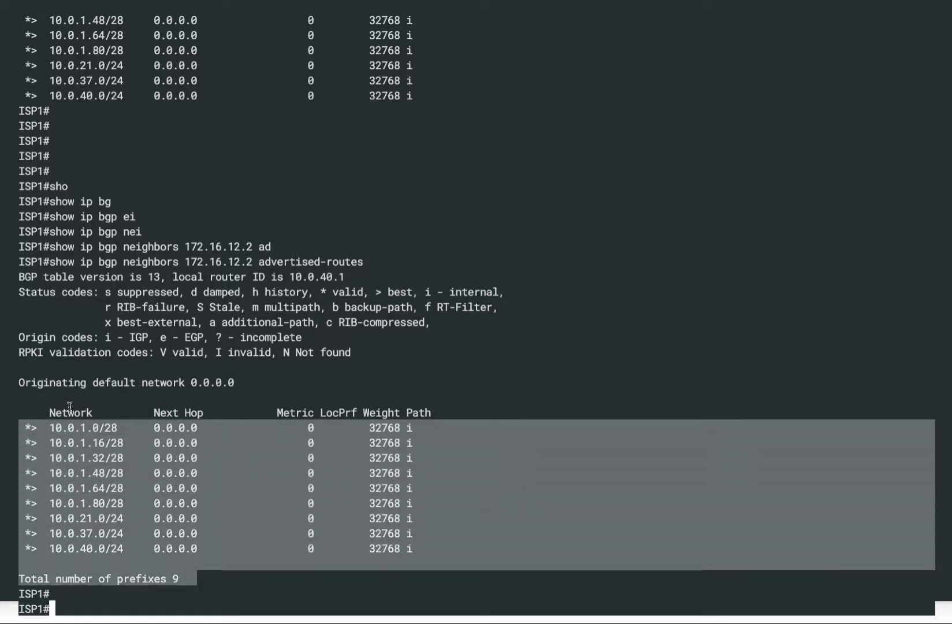
pyautogui.click(36, 401)
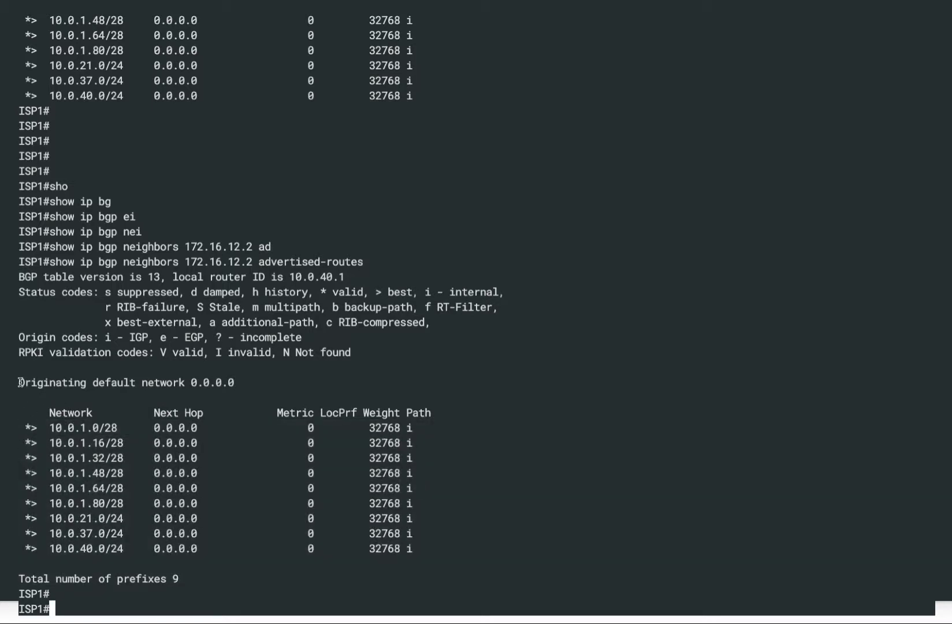
pyautogui.moveTo(20, 382); pyautogui.dragTo(210, 383)
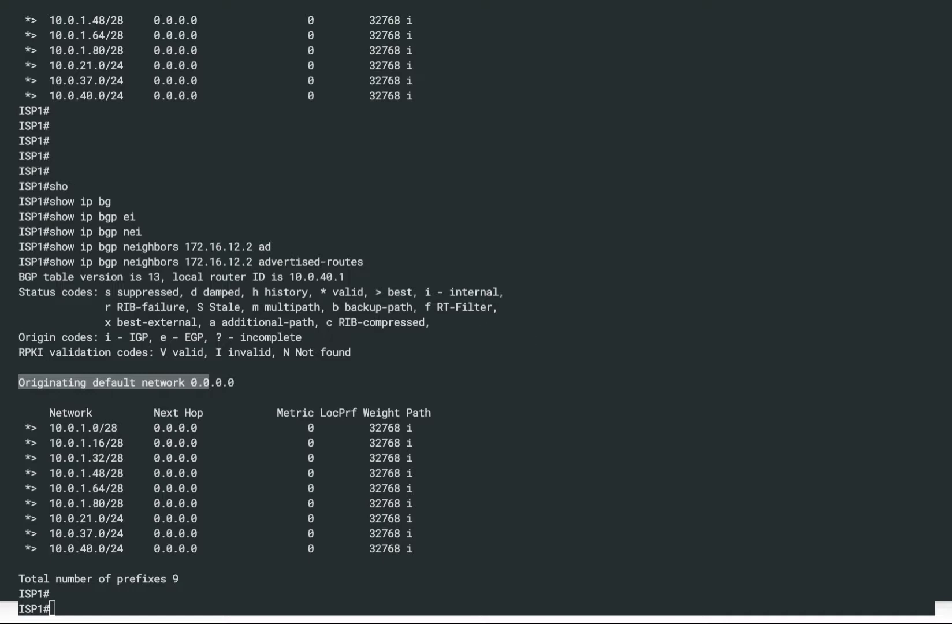
# Step: On the ISP2 console, show the complete list of BGP routes advertised to neighbor 172.16.22.2
pyautogui.hotkey('alt', 'Tab')
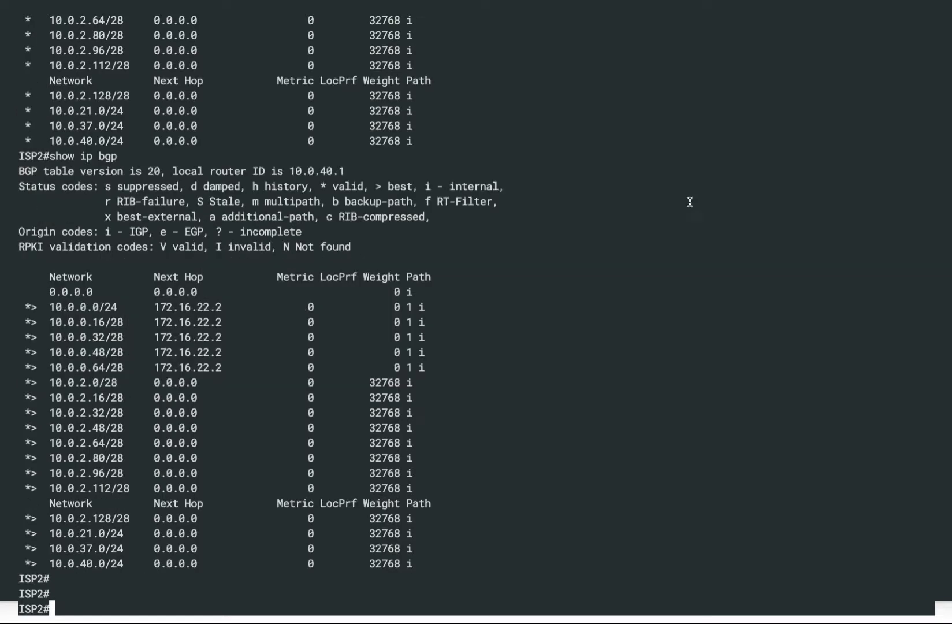
pyautogui.press('Return')
pyautogui.press('Return')
pyautogui.write('sho')
pyautogui.press('Tab')
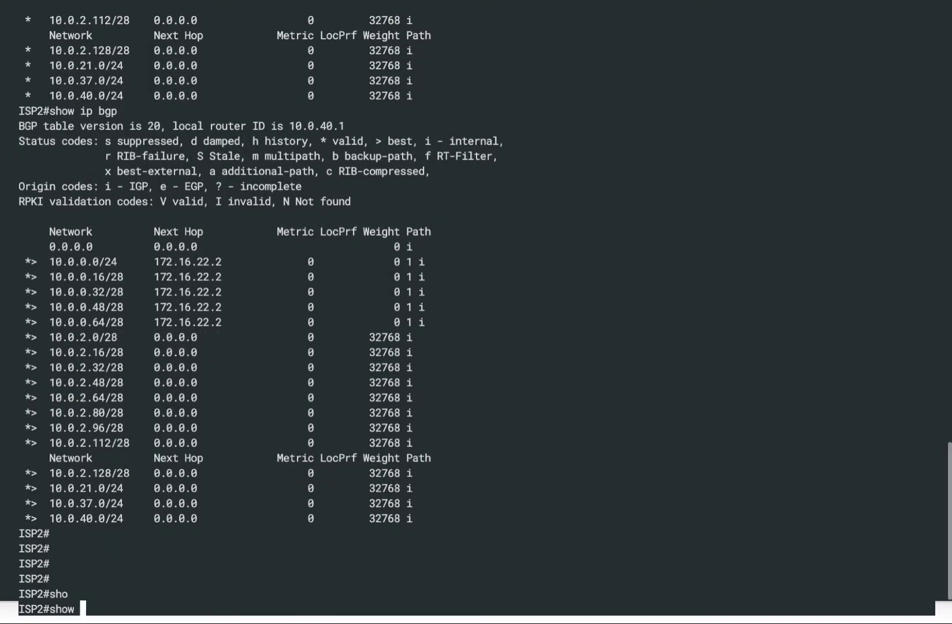
pyautogui.write('ip bgp')
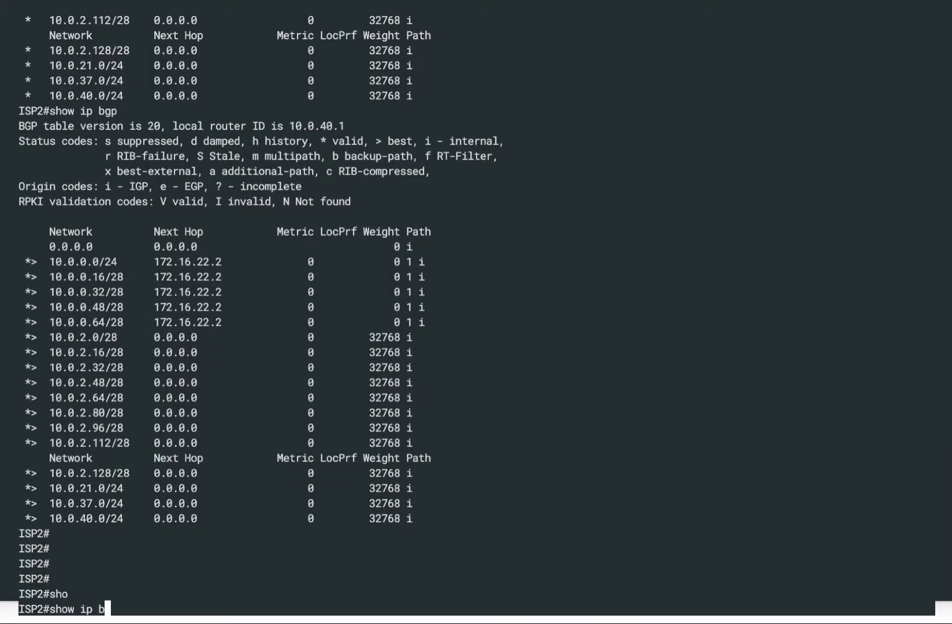
pyautogui.press('Tab')
pyautogui.write('ne')
pyautogui.press('Tab')
pyautogui.write('i')
pyautogui.press('Tab')
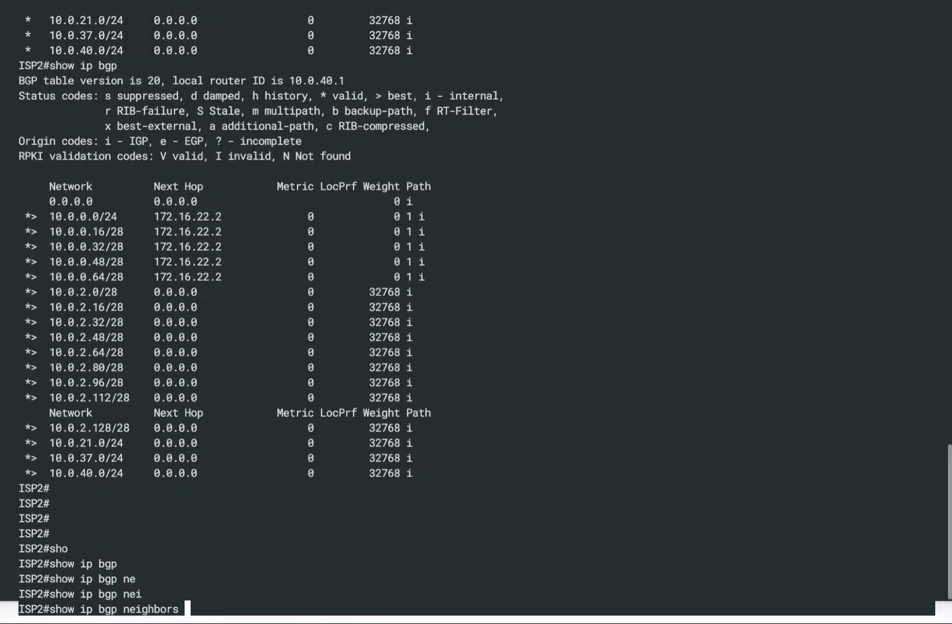
pyautogui.write('172.16')
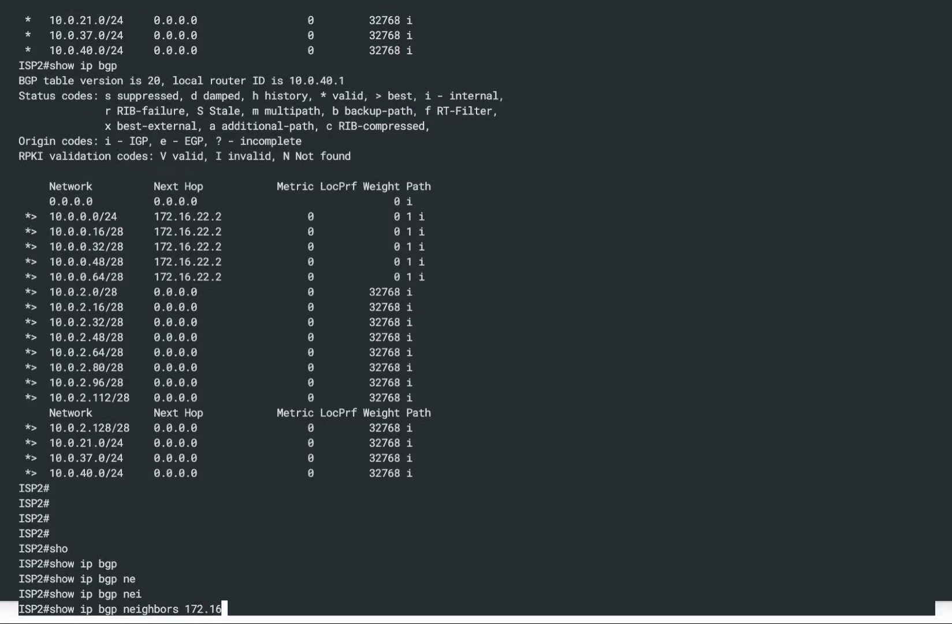
pyautogui.write('.22.2 ad')
pyautogui.press('Tab')
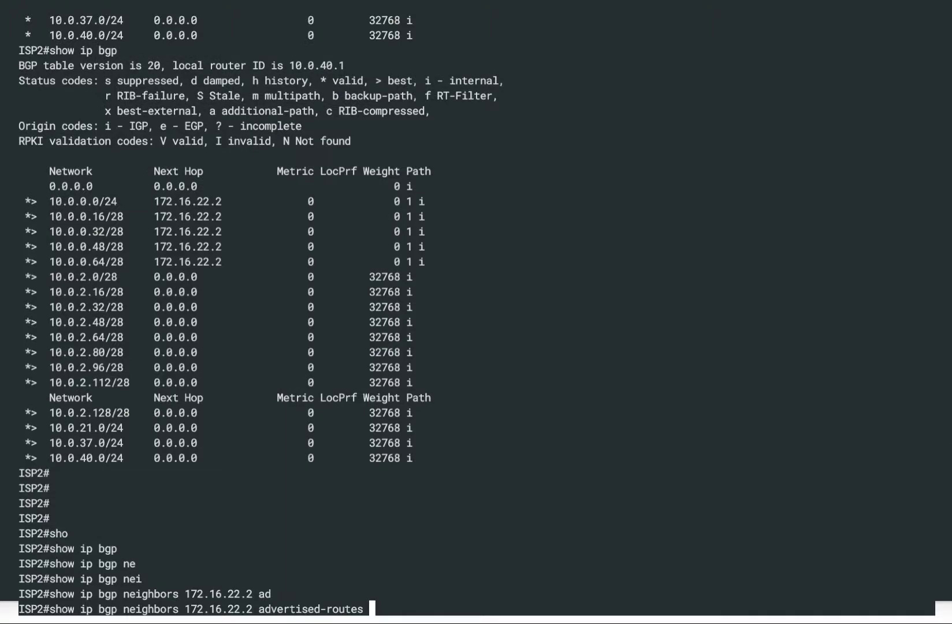
pyautogui.press('Return')
pyautogui.press('space')
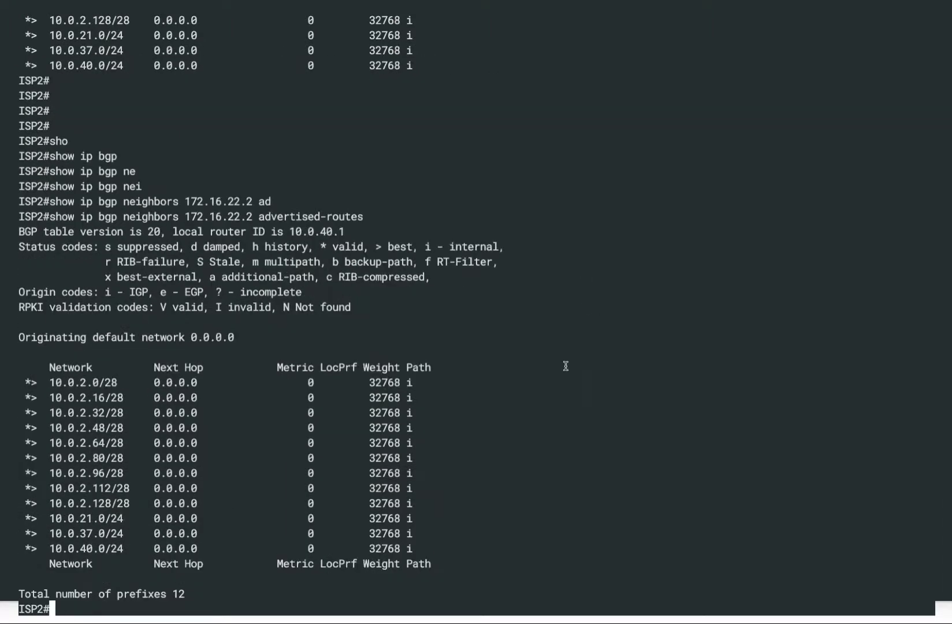
# Step: Highlight the prefixes ISP2 advertises and its "Originating default network 0.0.0.0" line for review
pyautogui.moveTo(190, 594); pyautogui.dragTo(8, 382)
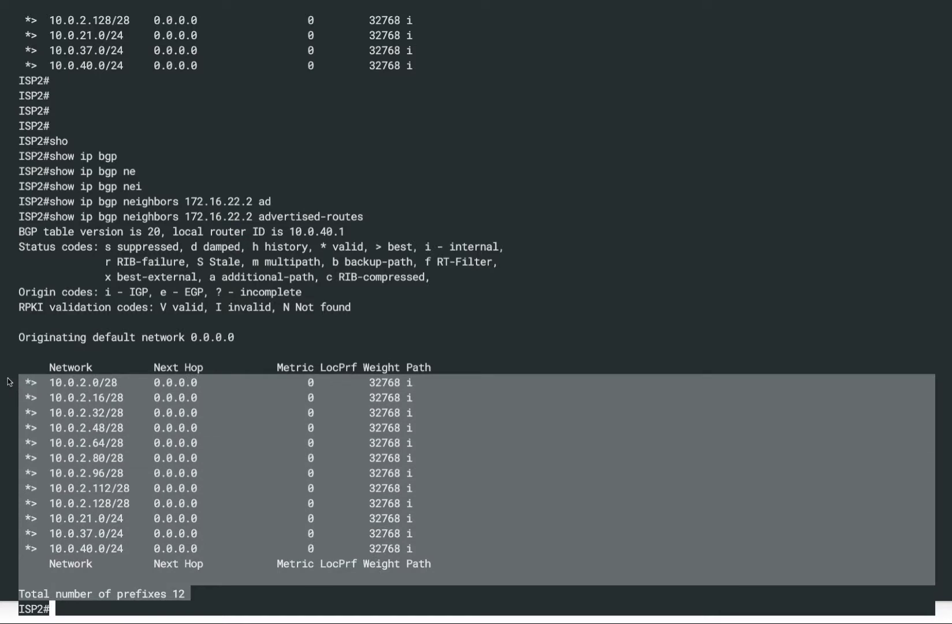
pyautogui.click(10, 381)
pyautogui.moveTo(19, 337); pyautogui.dragTo(235, 336)
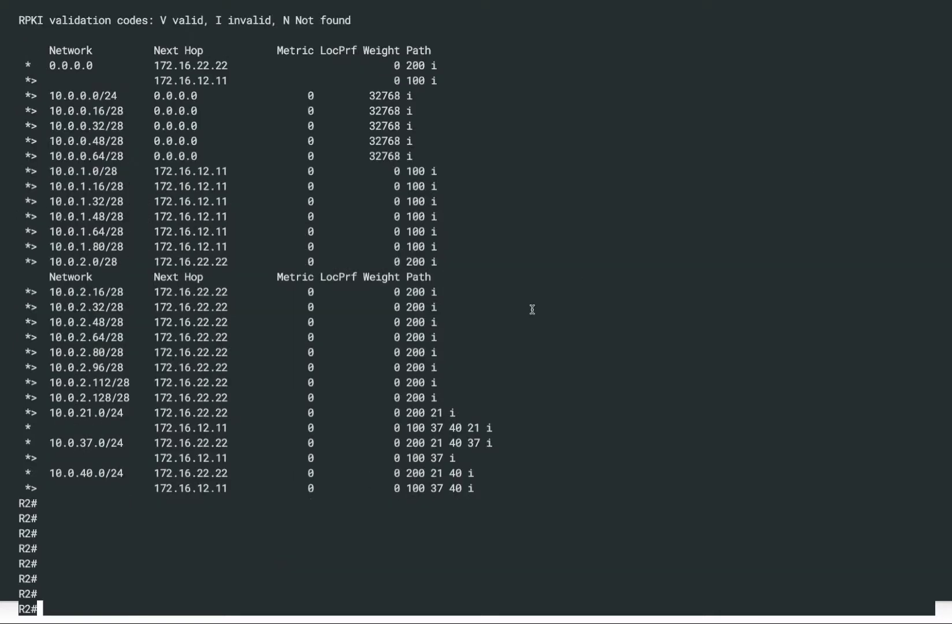
# Step: On the R2 console, show the BGP table with show ip bgp and quit the listing after its first page
pyautogui.press('Return')
pyautogui.press('Return')
pyautogui.press('Return')
pyautogui.write('sho')
pyautogui.press('Tab')
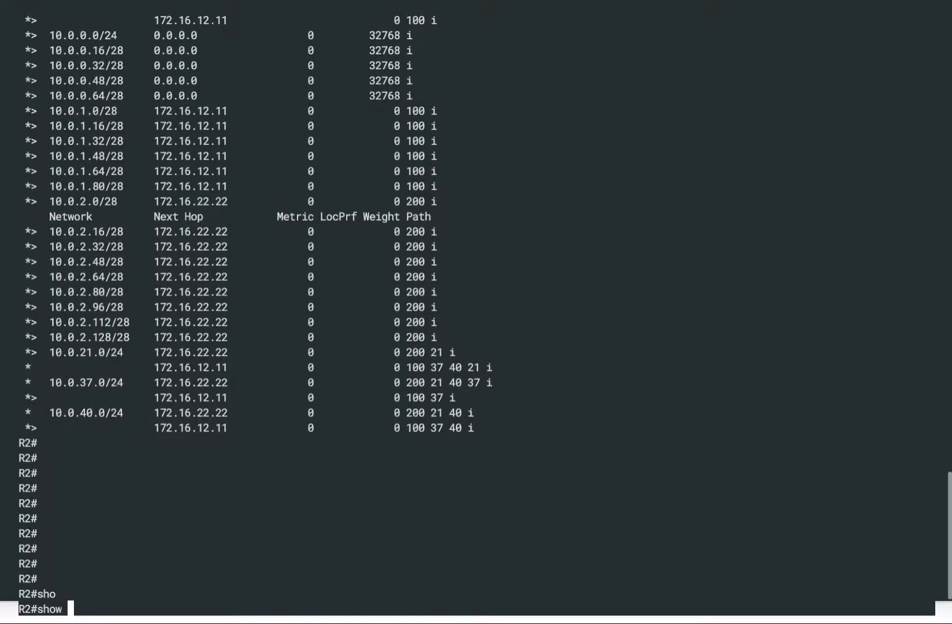
pyautogui.write('ip bg')
pyautogui.press('Tab')
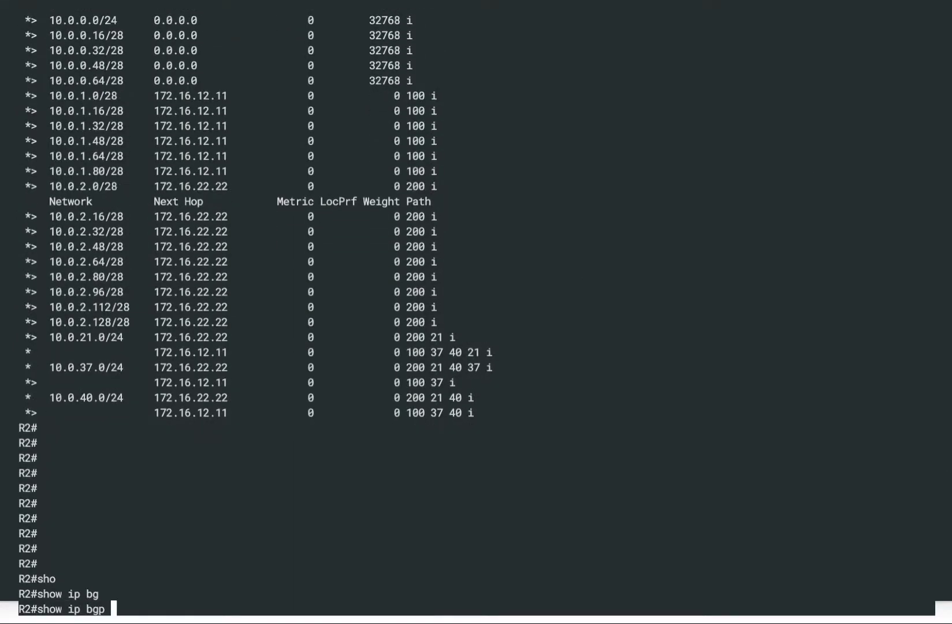
pyautogui.press('Return')
pyautogui.press('q')
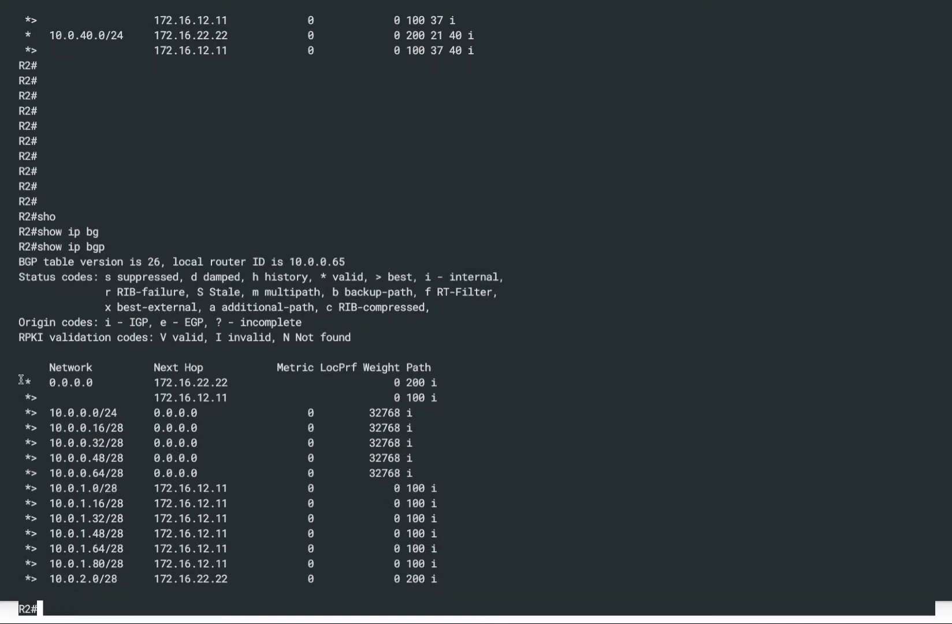
# Step: Highlight R2's two 0.0.0.0 default route entries and the AS path of the one through 172.16.22.22
pyautogui.moveTo(21, 380); pyautogui.dragTo(468, 398)
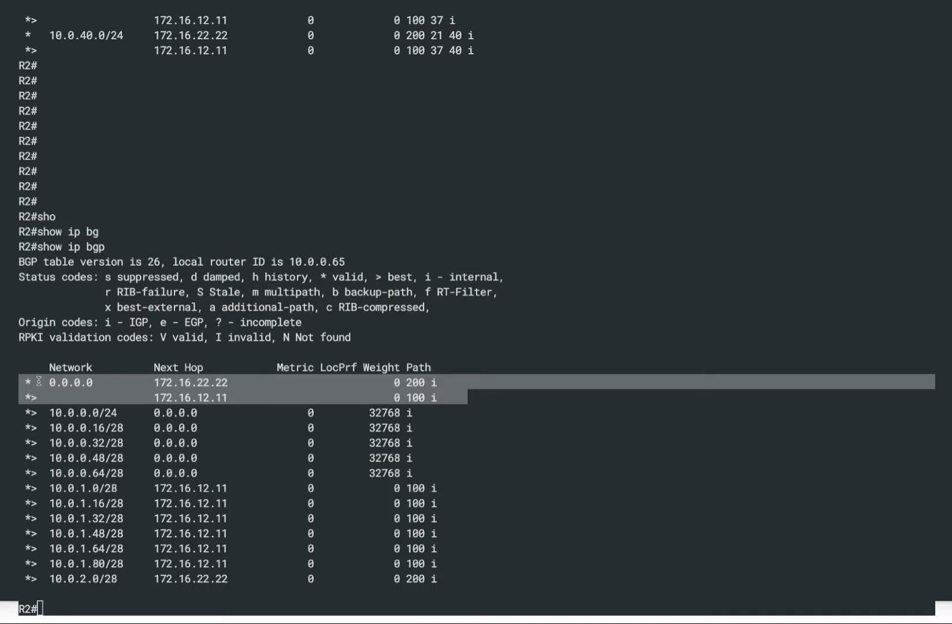
pyautogui.click(380, 400)
pyautogui.moveTo(440, 396); pyautogui.dragTo(384, 385)
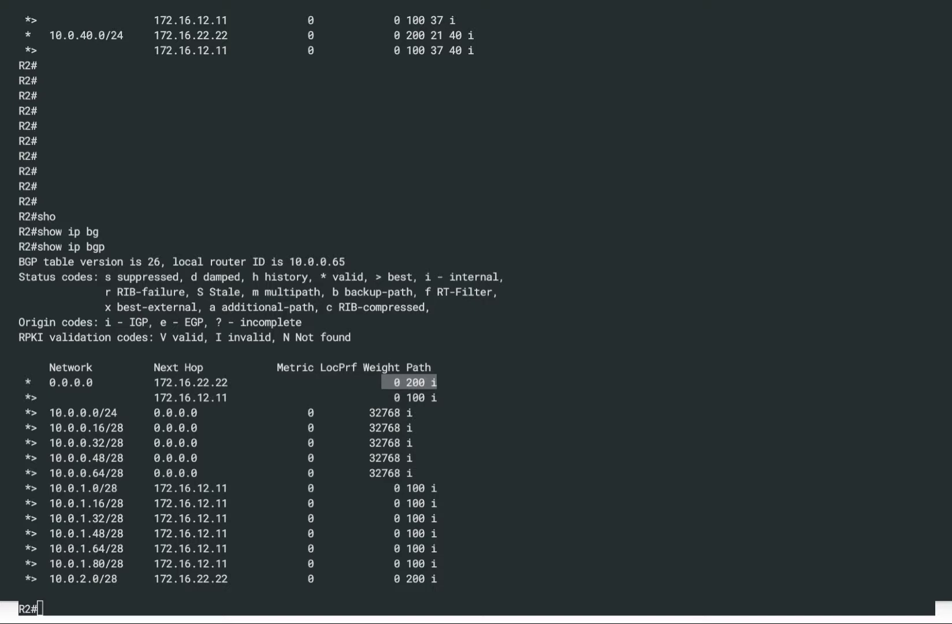
pyautogui.click(413, 409)
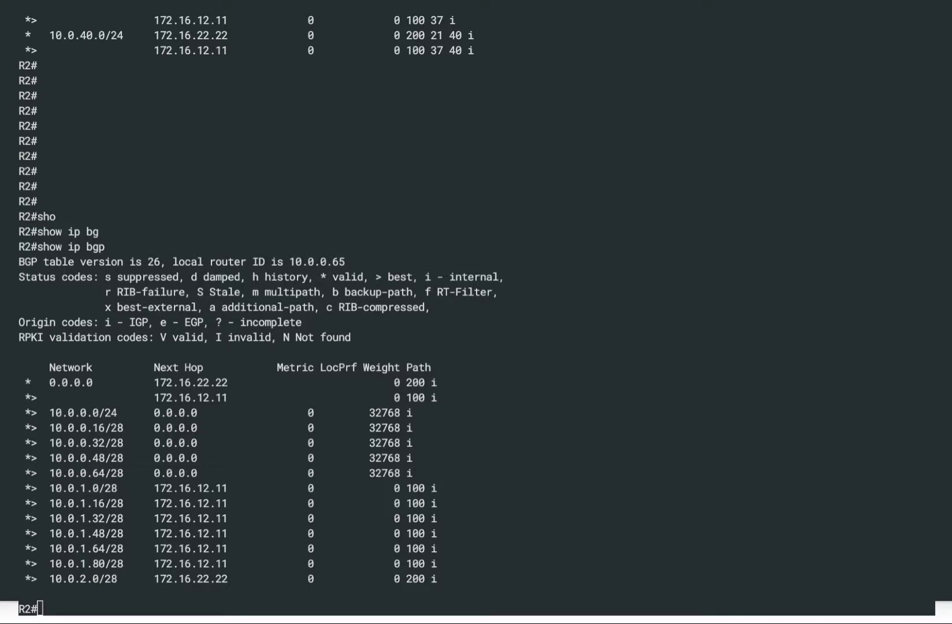
# Step: Run show ip bgp on R2 again and page through to the end of the table
pyautogui.click(601, 249)
pyautogui.press('Return')
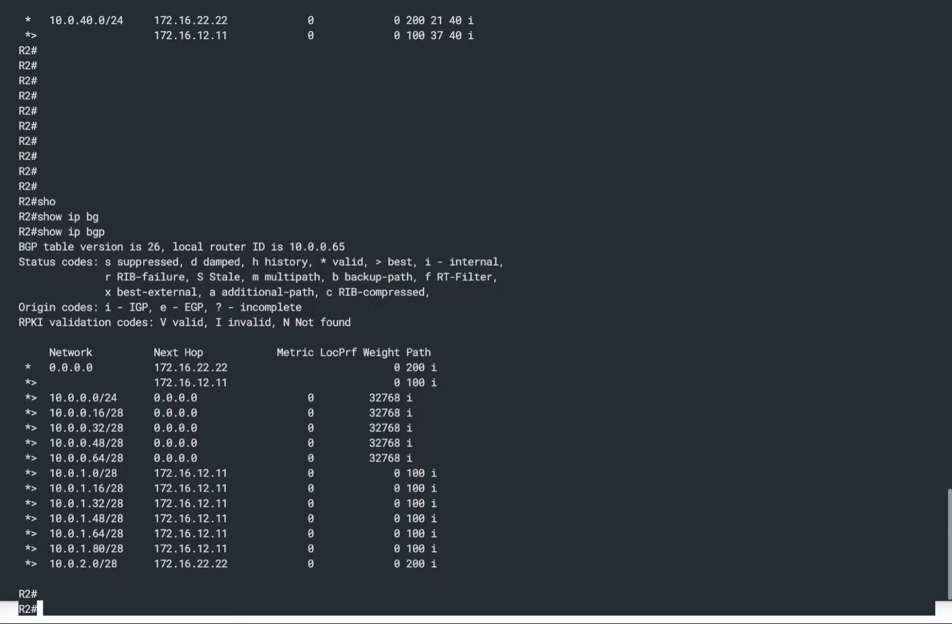
pyautogui.press('Up')
pyautogui.press('Return')
pyautogui.press('space')
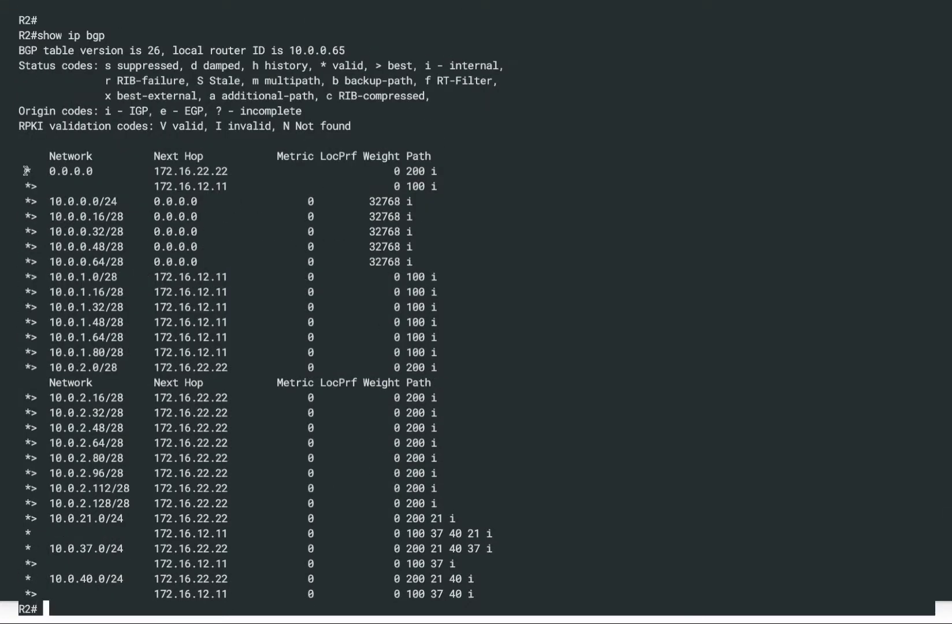
# Step: Highlight the two default route entries and the block of 10.0.1.x/28 routes in R2's full BGP table
pyautogui.moveTo(25, 171); pyautogui.dragTo(455, 186)
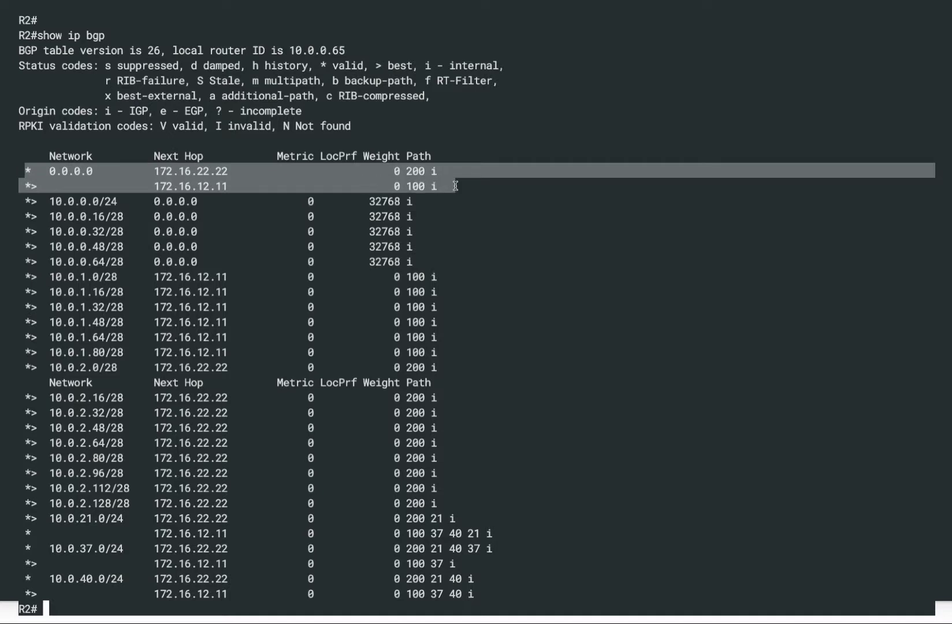
pyautogui.click(22, 280)
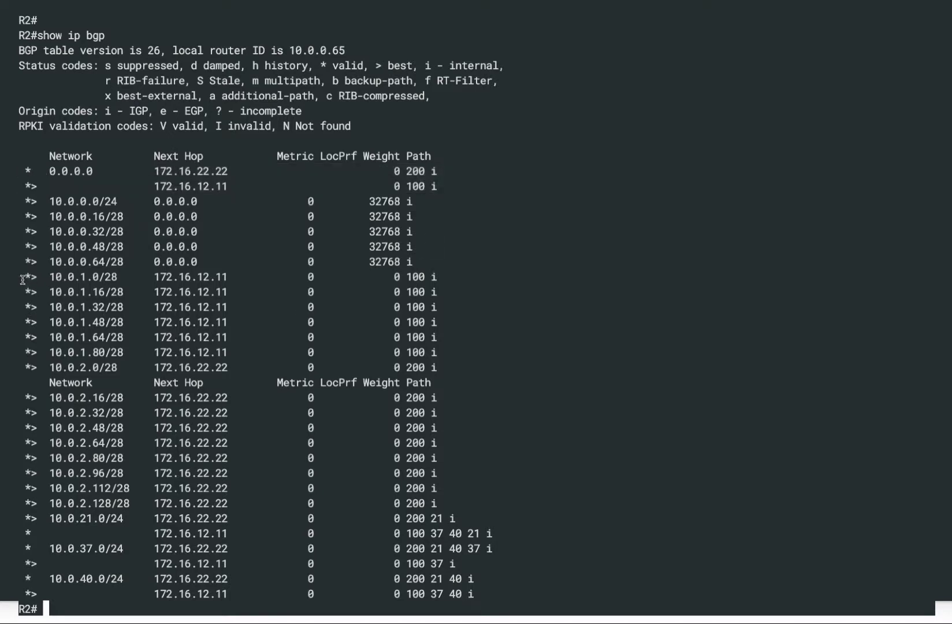
pyautogui.moveTo(22, 281); pyautogui.dragTo(485, 350)
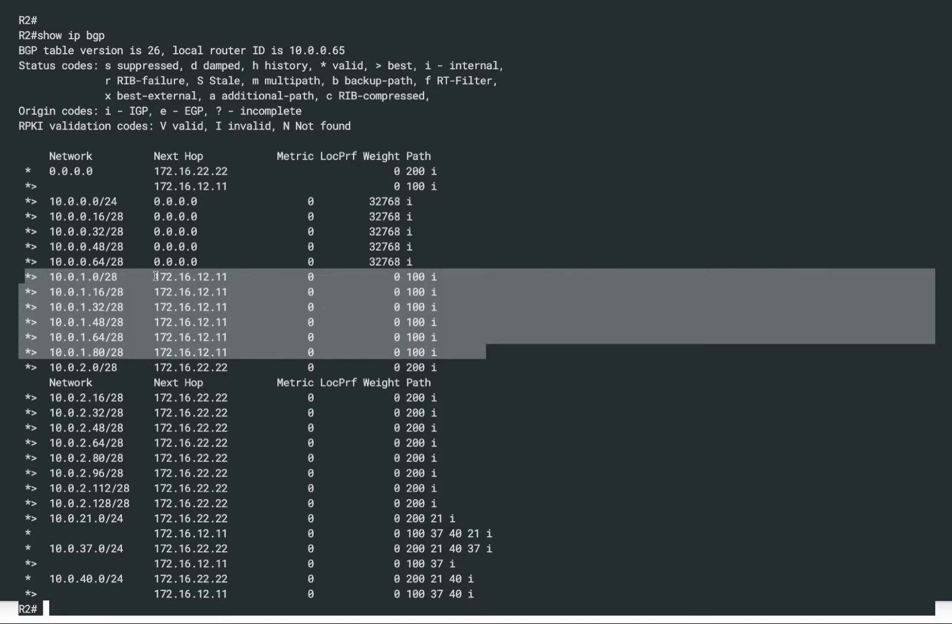
# Step: Highlight next hop 172.16.12.11 of 10.0.1.0/28 and next hop 172.16.22.22 of 10.0.2.16/28 to compare the two providers
pyautogui.moveTo(155, 276); pyautogui.dragTo(228, 276)
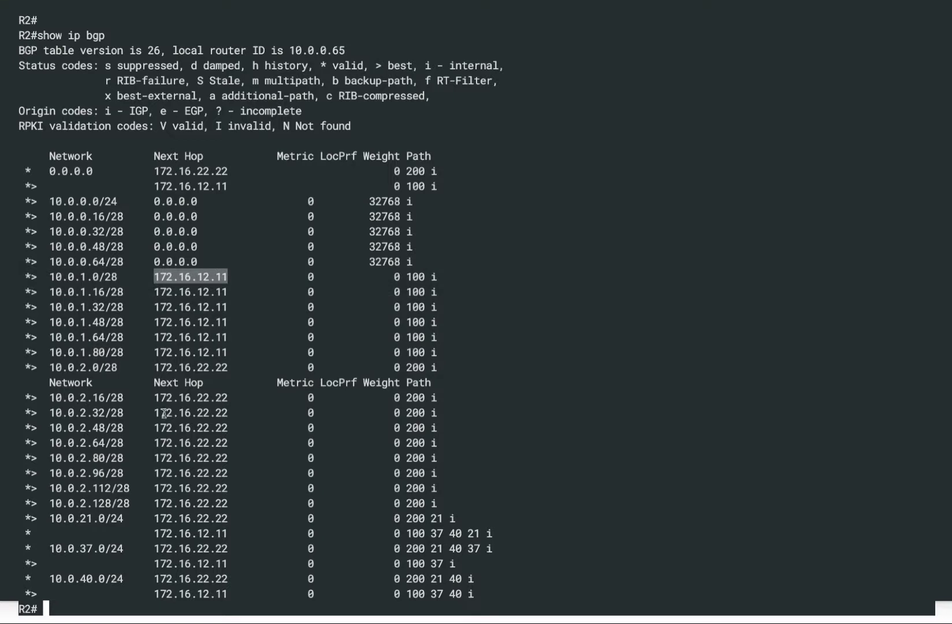
pyautogui.moveTo(155, 397); pyautogui.dragTo(229, 398)
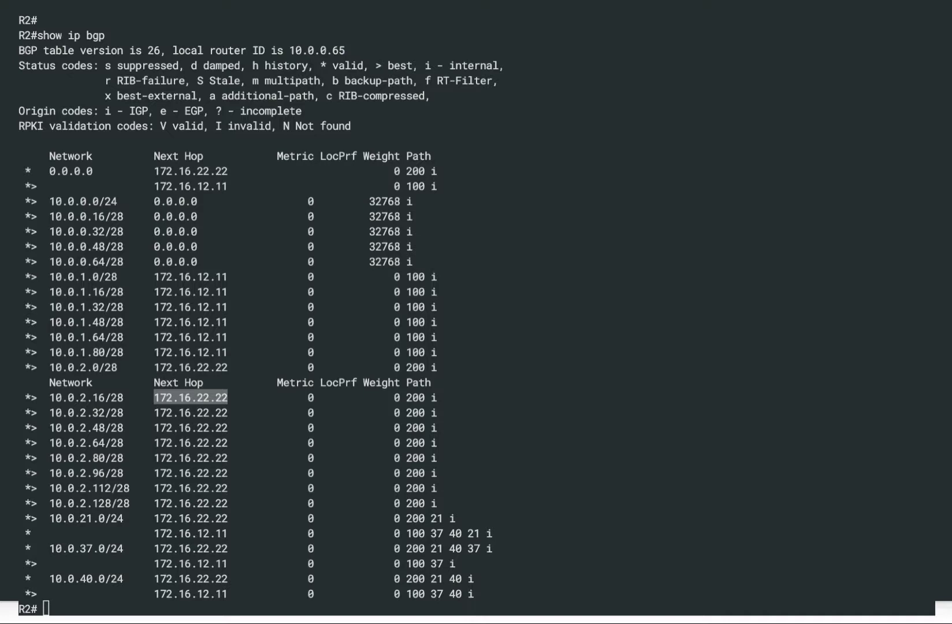
pyautogui.click(89, 341)
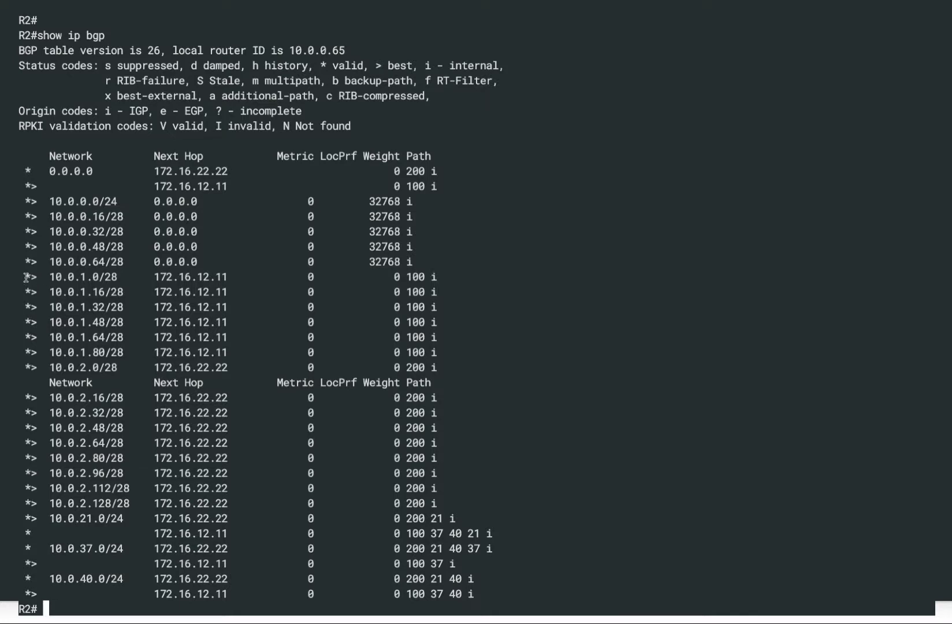
# Step: Highlight the 10.0.1.x/28 routes and the default route entry through 172.16.12.11 to compare specific routes with the default
pyautogui.moveTo(24, 276); pyautogui.dragTo(486, 337)
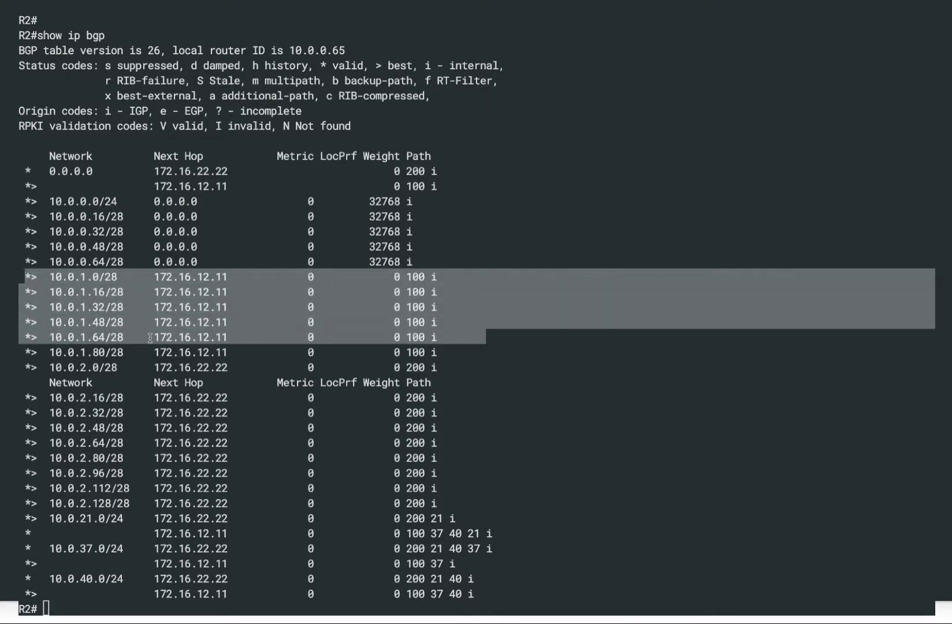
pyautogui.click(301, 332)
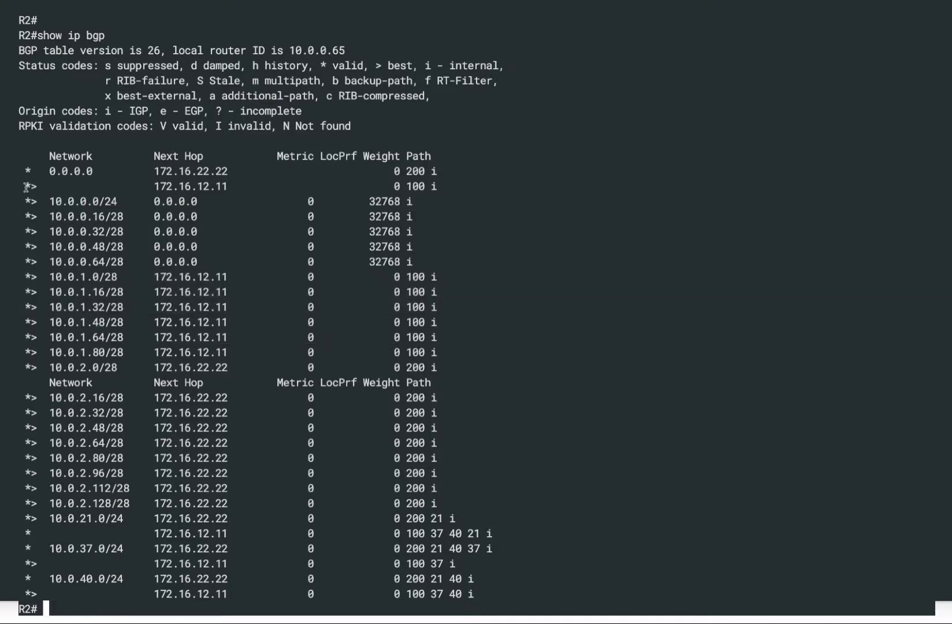
pyautogui.moveTo(25, 186); pyautogui.dragTo(230, 191)
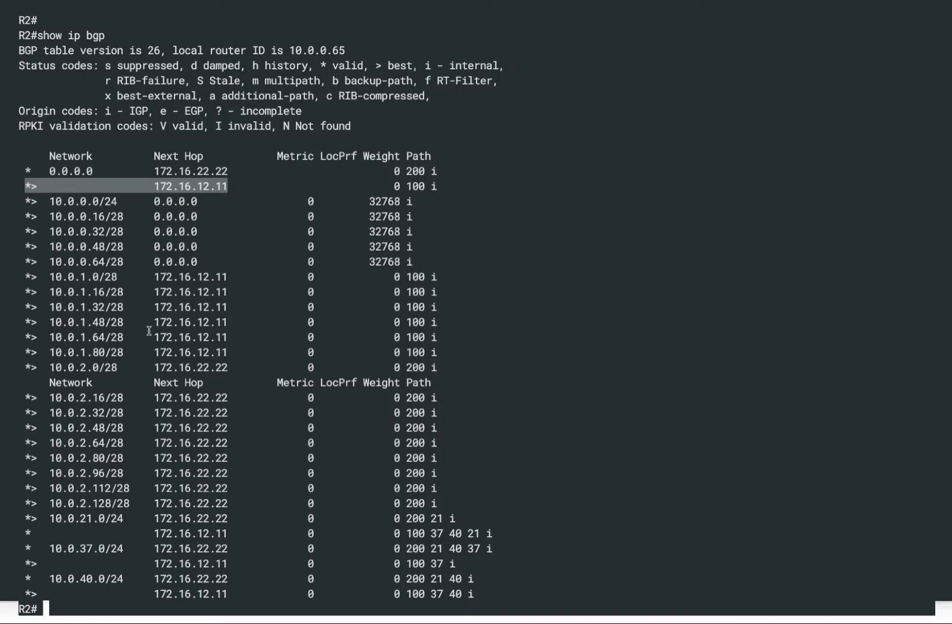
pyautogui.click(26, 276)
pyautogui.moveTo(26, 276)
pyautogui.mouseDown()
pyautogui.moveTo(456, 322)
pyautogui.moveTo(485, 338)
pyautogui.moveTo(482, 353)
pyautogui.mouseUp()
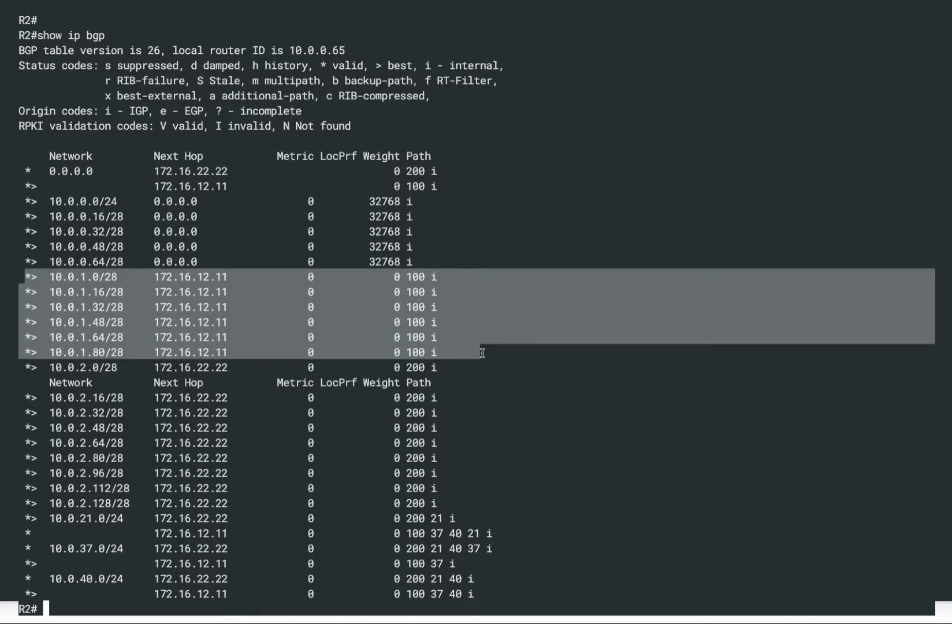
pyautogui.click(216, 321)
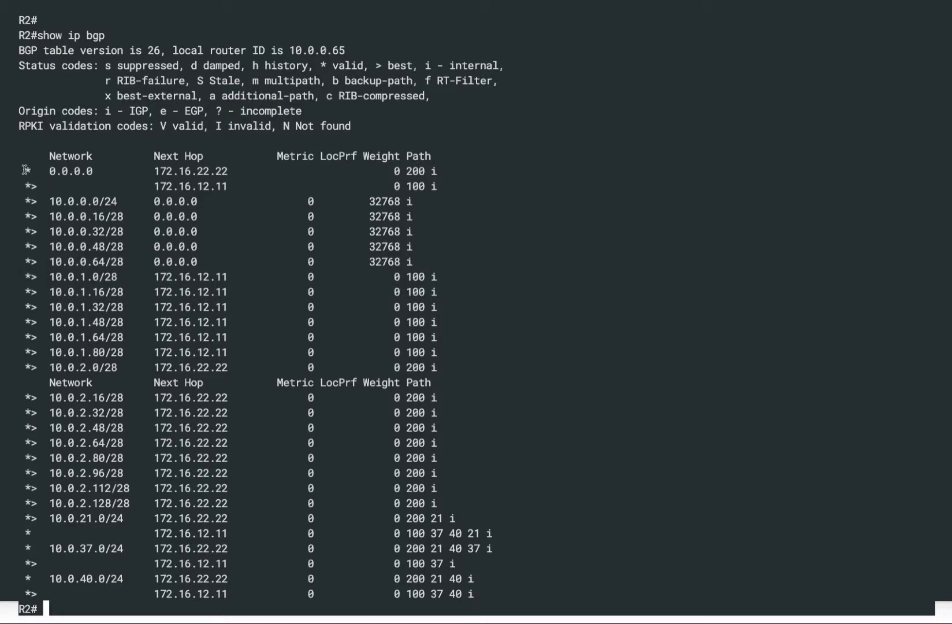
# Step: Highlight the 0.0.0.0 default network, the 10.0.1.x/28 routes, and the default entry through 172.16.12.11 in R2's BGP table
pyautogui.moveTo(25, 171); pyautogui.dragTo(93, 171)
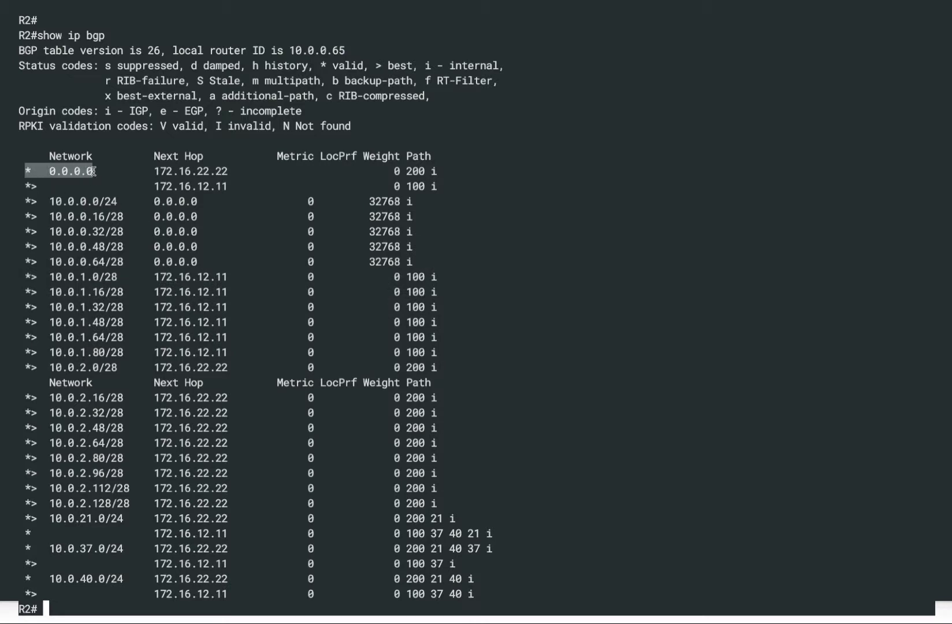
pyautogui.click(21, 276)
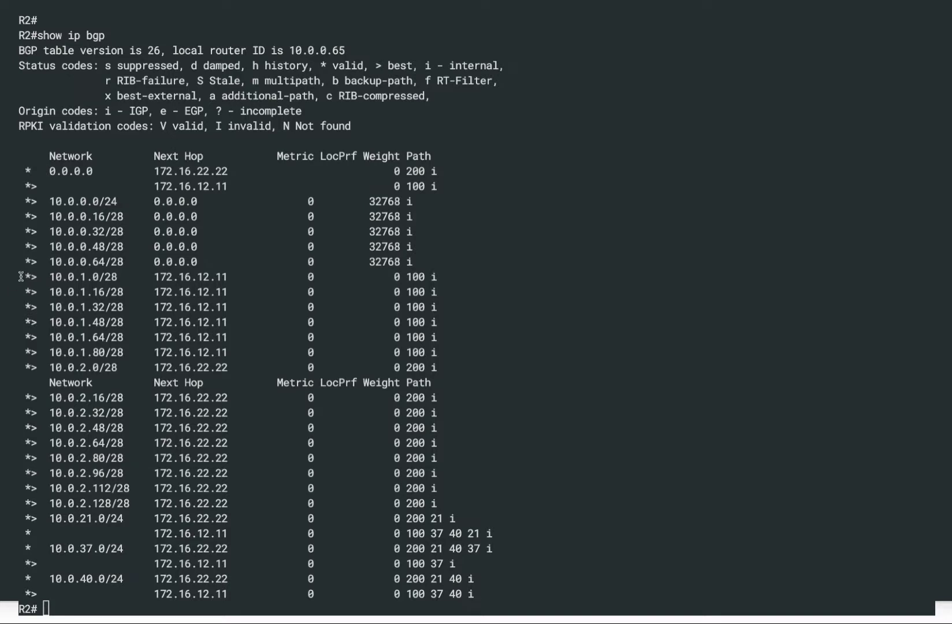
pyautogui.moveTo(21, 276); pyautogui.dragTo(464, 358)
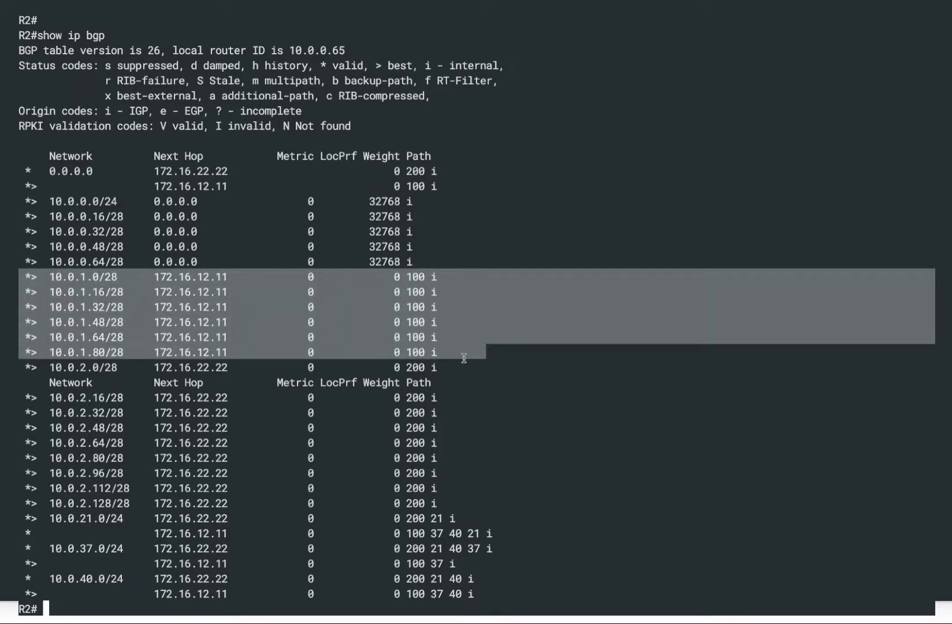
pyautogui.click(216, 187)
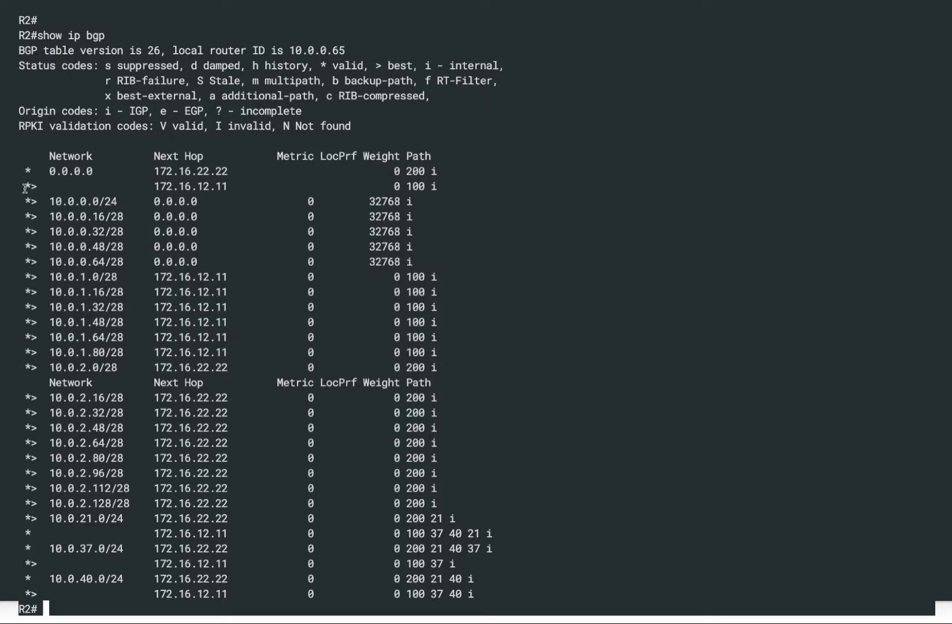
pyautogui.moveTo(25, 187); pyautogui.dragTo(234, 189)
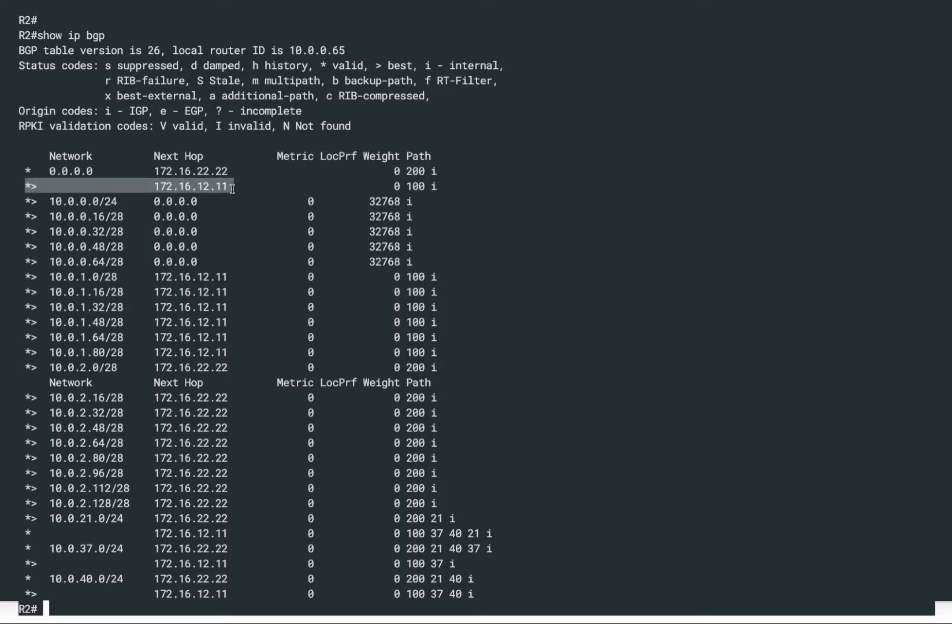
pyautogui.click(243, 188)
pyautogui.moveTo(24, 186); pyautogui.dragTo(229, 188)
pyautogui.click(353, 261)
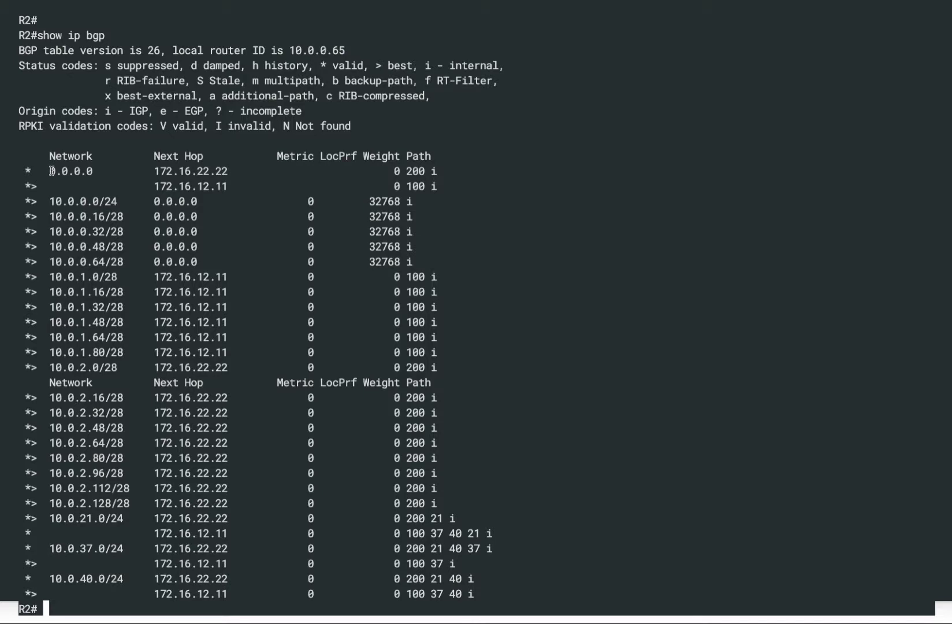
# Step: Highlight network 0.0.0.0, its next hop 172.16.12.11, and the 10.0.1.x/28 block as the routes of interest from ISP1
pyautogui.moveTo(51, 171); pyautogui.dragTo(100, 171)
pyautogui.hotkey('ctrl', 'c')
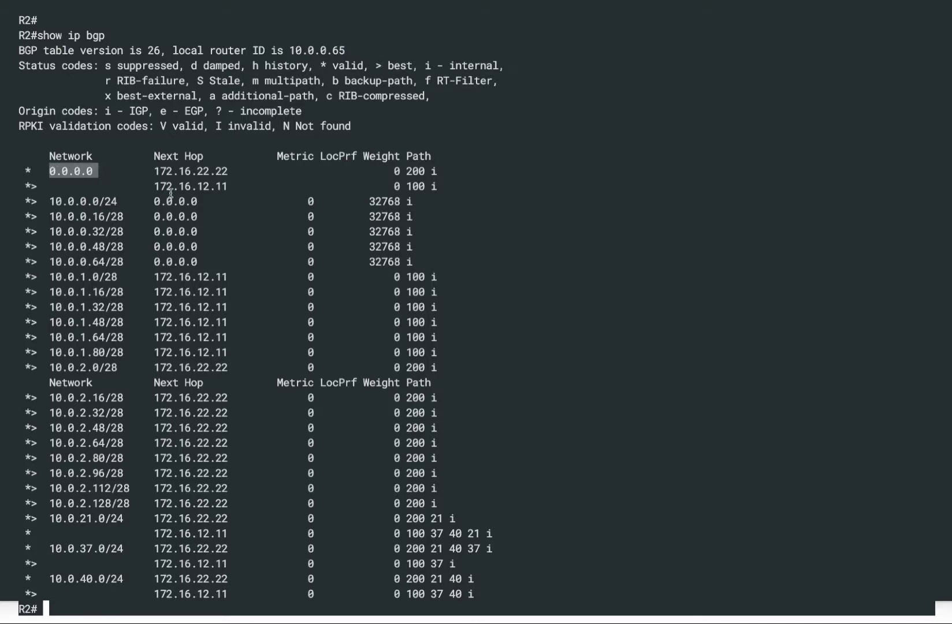
pyautogui.moveTo(153, 186); pyautogui.dragTo(222, 186)
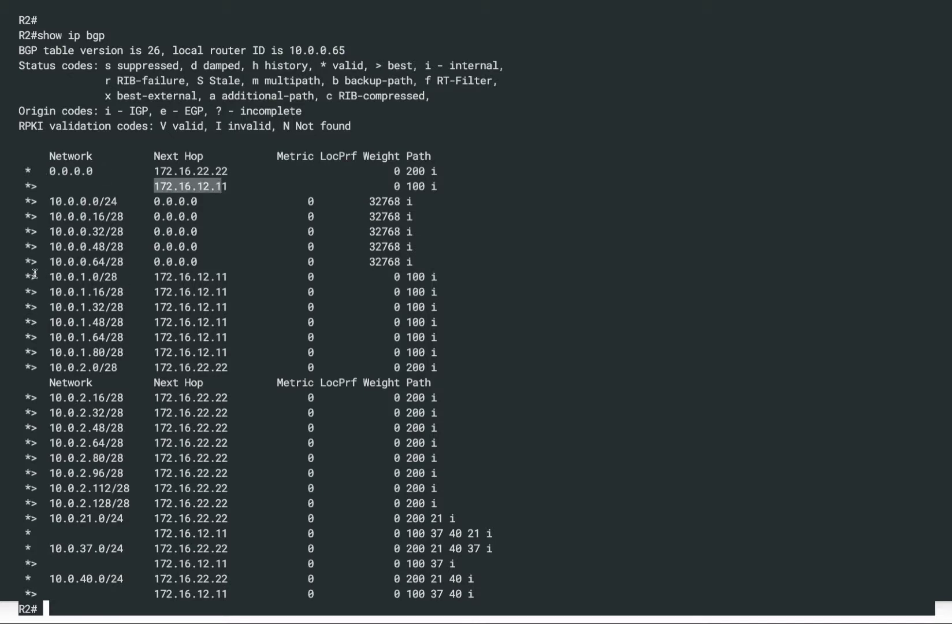
pyautogui.moveTo(26, 276); pyautogui.dragTo(481, 349)
pyautogui.click(480, 349)
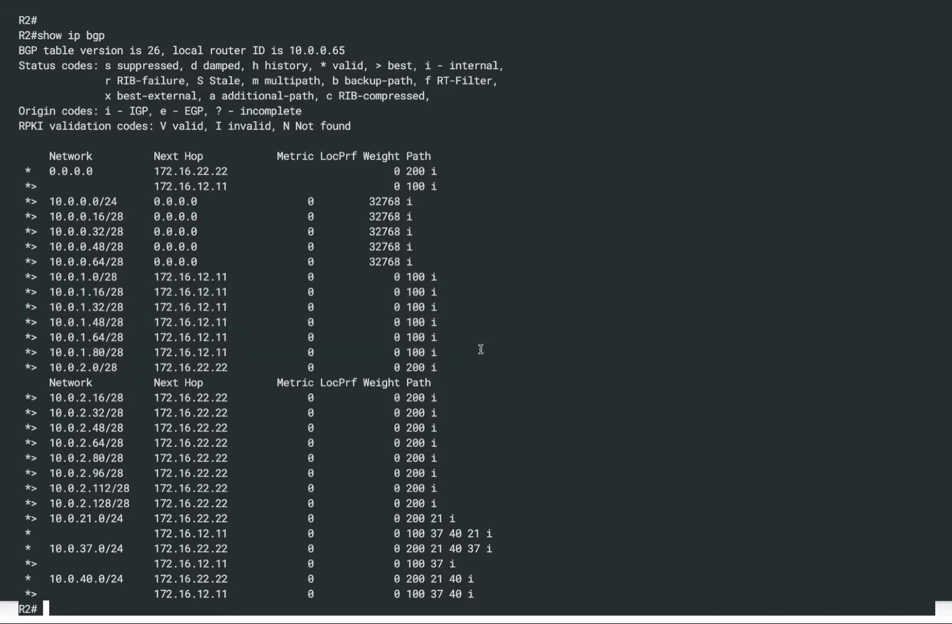
# Step: Enter global configuration mode on R2 with configure terminal
pyautogui.write('confi')
pyautogui.press('Tab')
pyautogui.write('t')
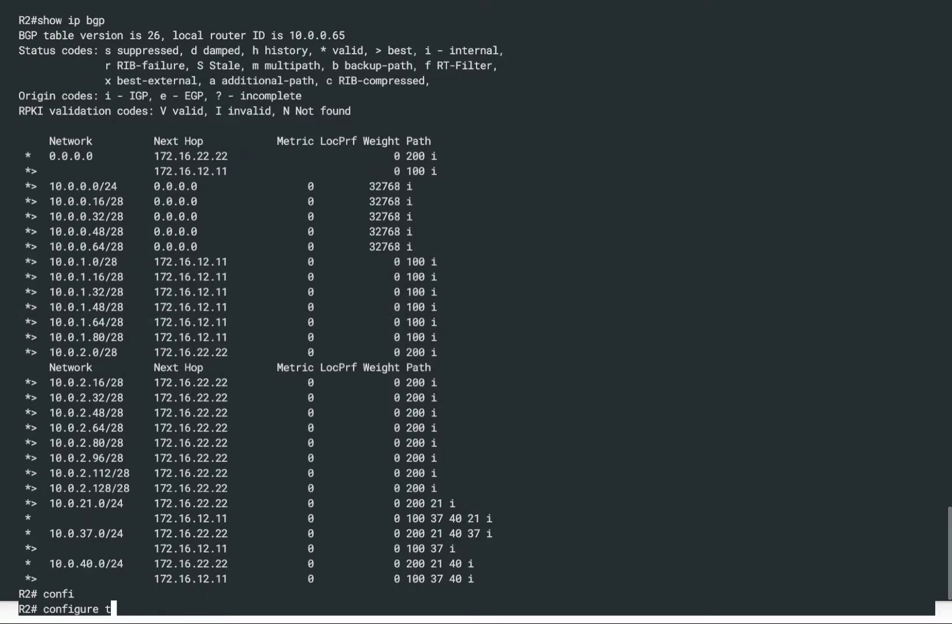
pyautogui.press('Tab')
pyautogui.press('Return')
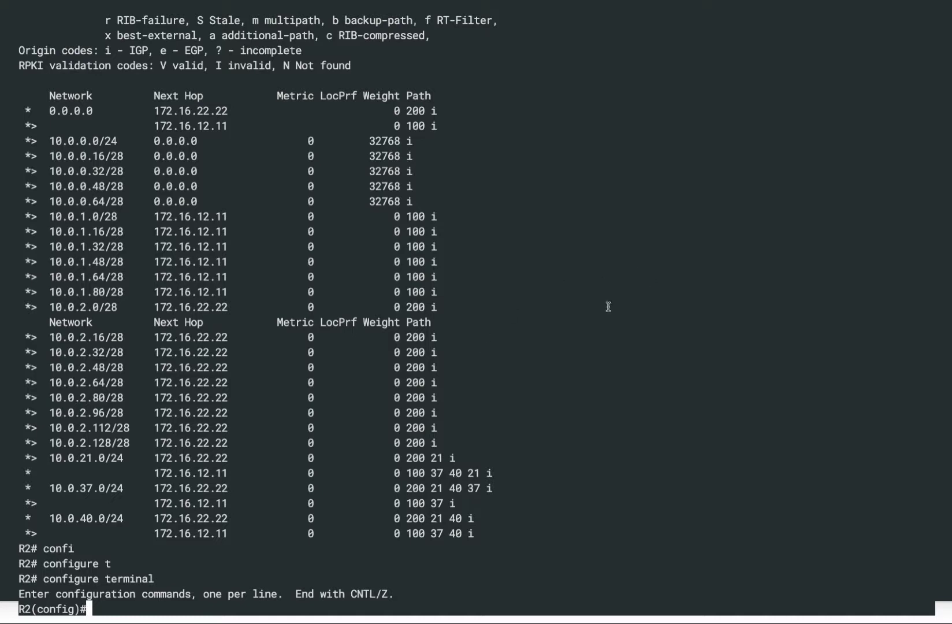
pyautogui.press('Return')
# Step: Begin an ip prefix-list entry named fromisp1, list its available options, and choose the permit action
pyautogui.write('ip pre')
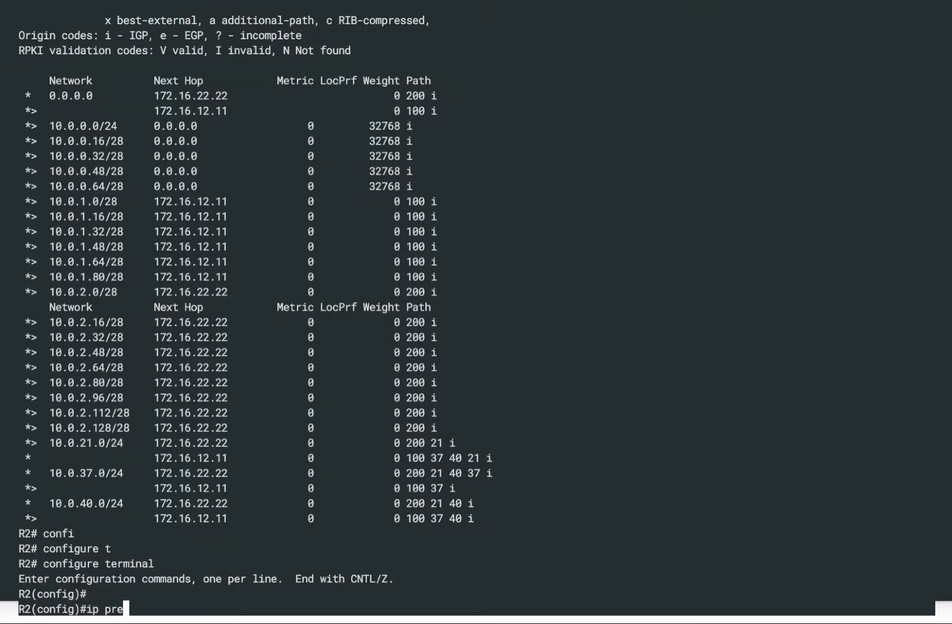
pyautogui.press('Tab')
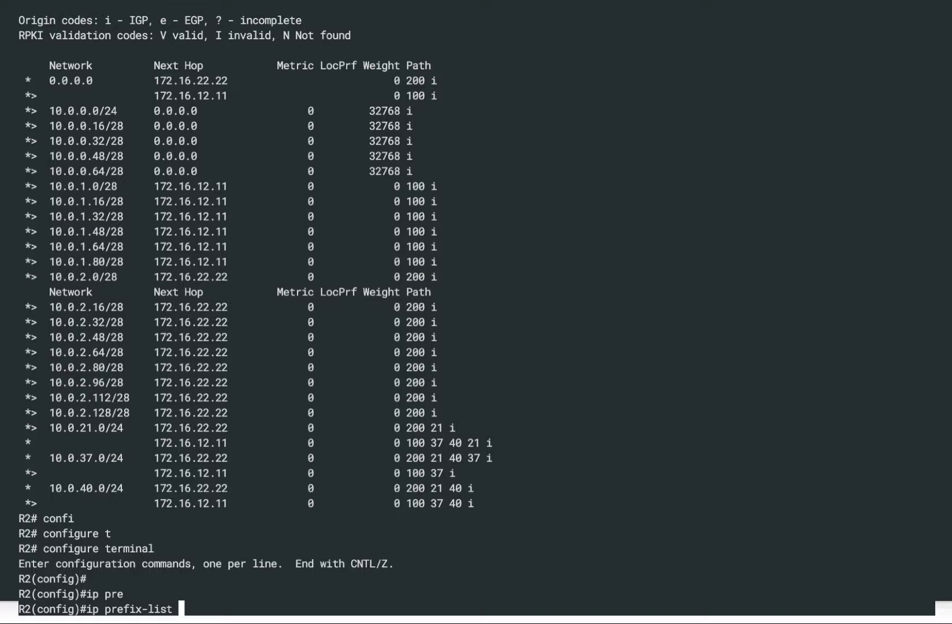
pyautogui.write('fromisp1 ?per')
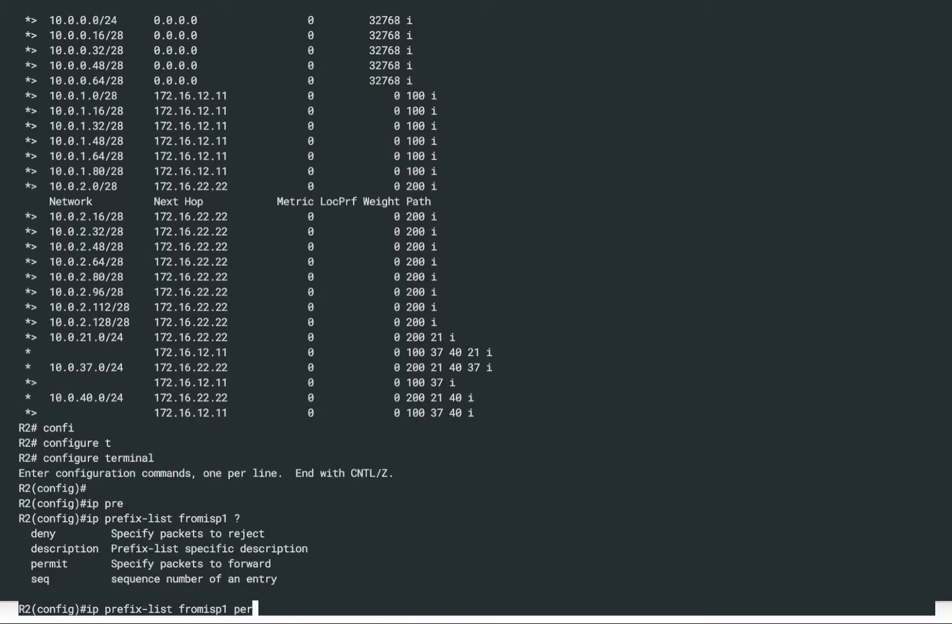
pyautogui.press('Tab')
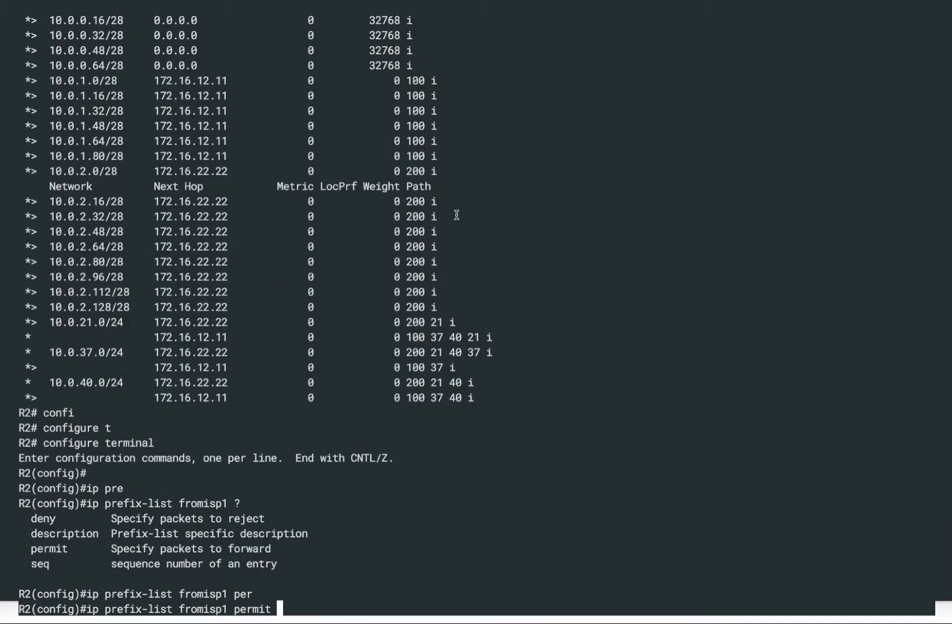
# Step: Look back at the BGP table and highlight the 0.0.0.0 default route before returning to the unfinished prefix-list command
pyautogui.scroll(1, 456, 214)
pyautogui.scroll(1, 456, 215)
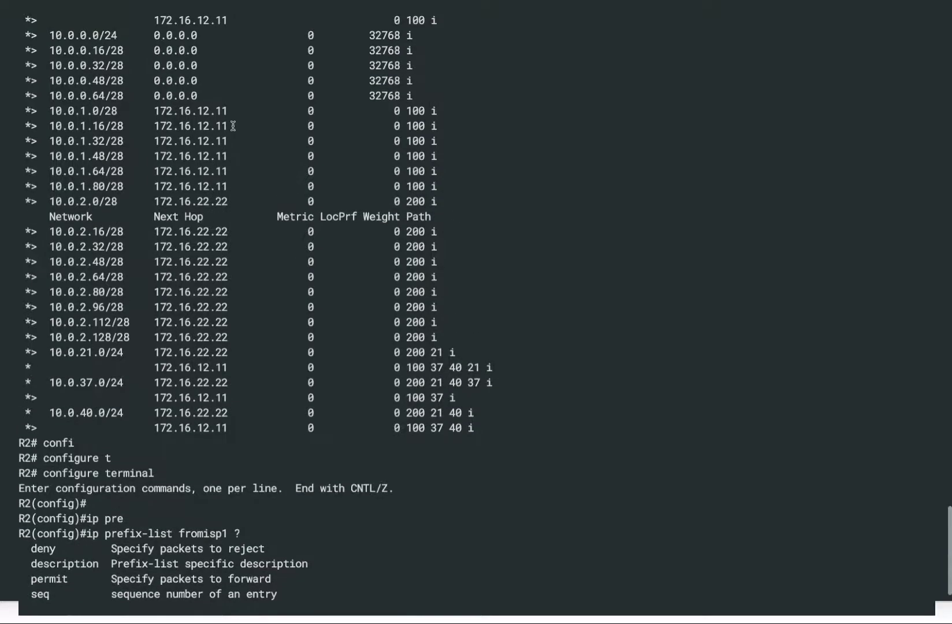
pyautogui.scroll(2, 34, 112)
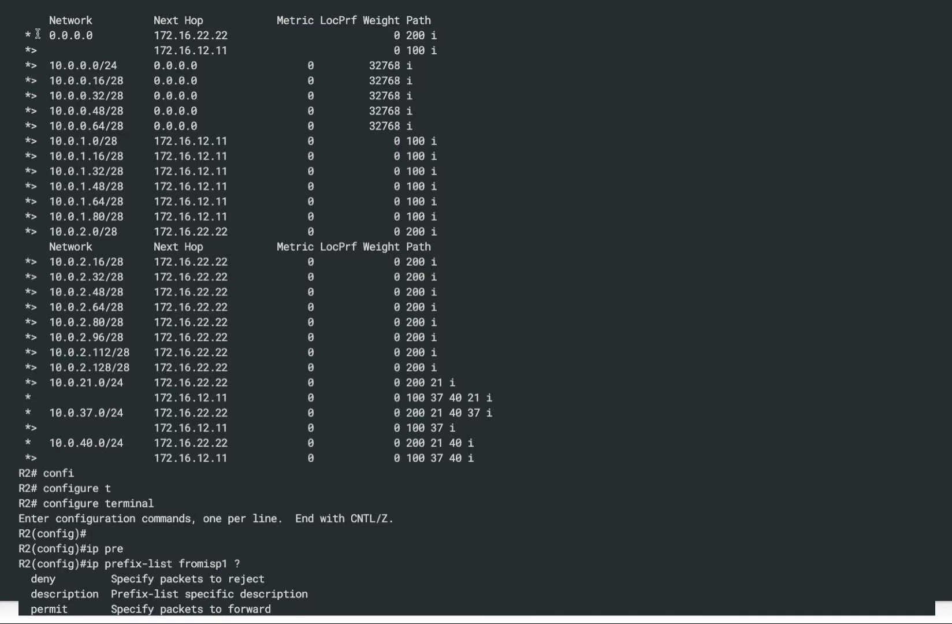
pyautogui.moveTo(25, 35); pyautogui.dragTo(93, 36)
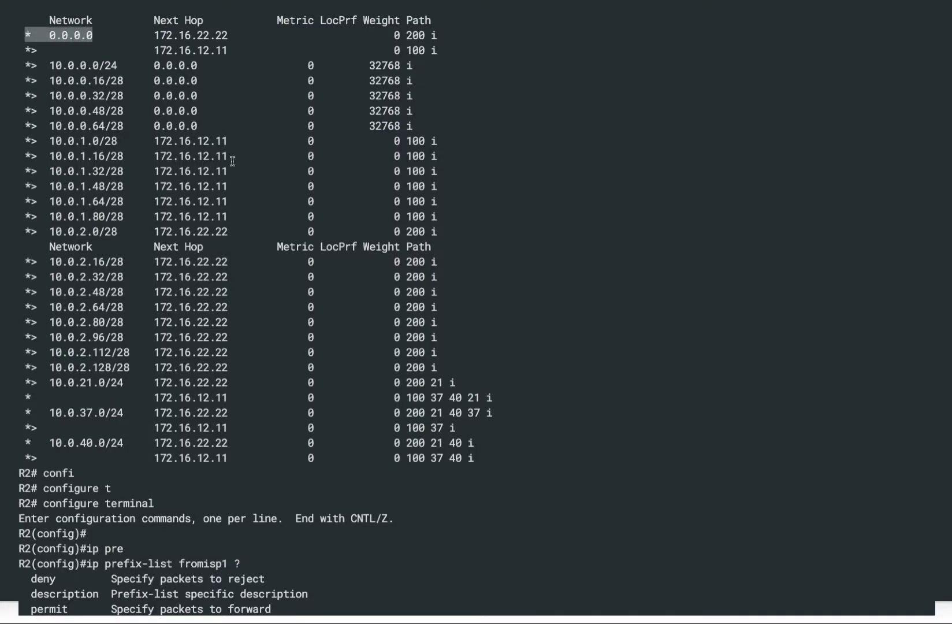
pyautogui.scroll(-2, 233, 161)
pyautogui.press('Tab')
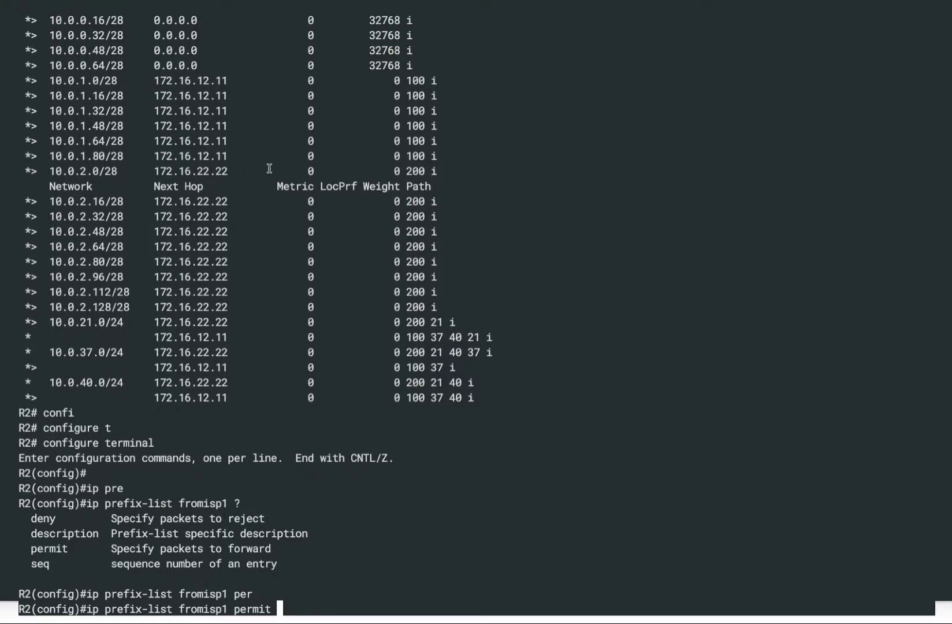
# Step: Copy 0.0.0.0 from the BGP table into the fromisp1 entry and submit it as permit 0.0.0.0/0
pyautogui.scroll(3, 270, 168)
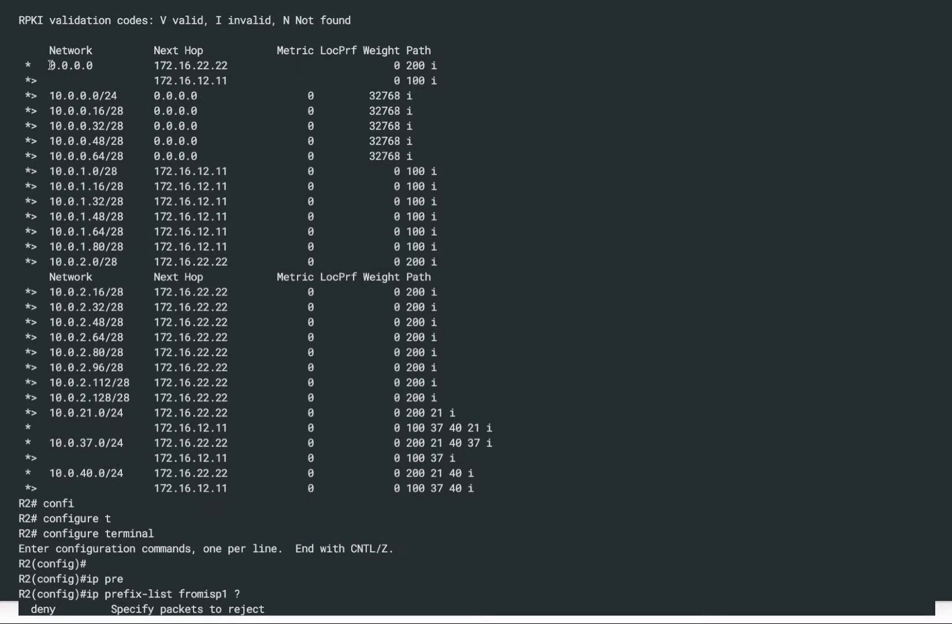
pyautogui.moveTo(49, 65); pyautogui.dragTo(93, 65)
pyautogui.middleClick(133, 71)
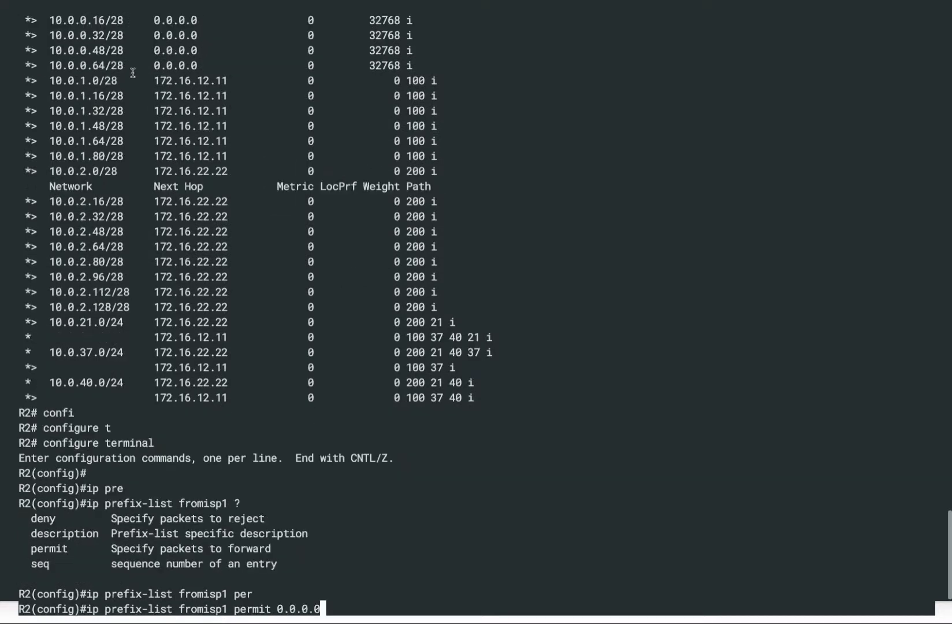
pyautogui.write('/0')
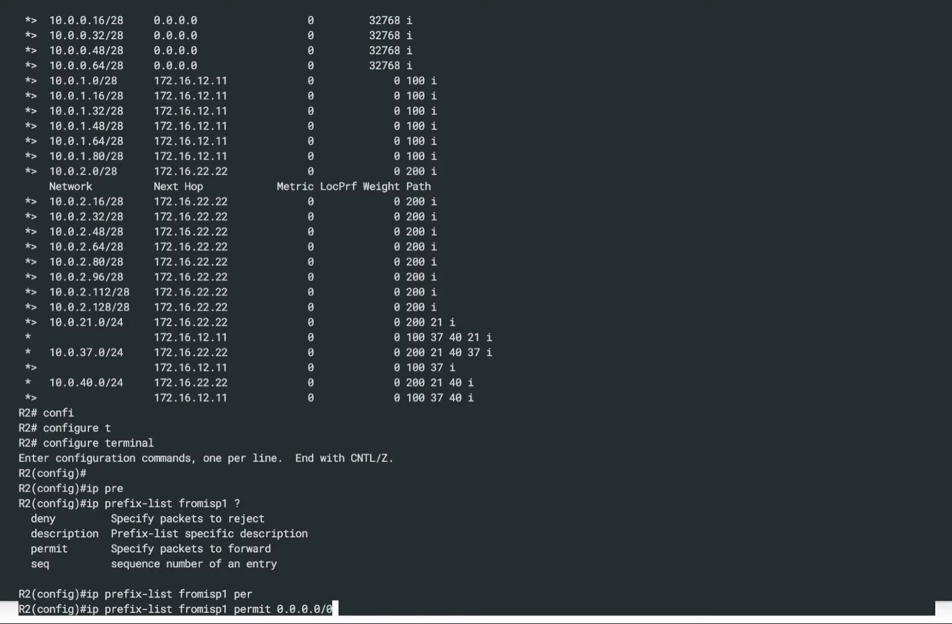
pyautogui.press('Return')
pyautogui.press('Return')
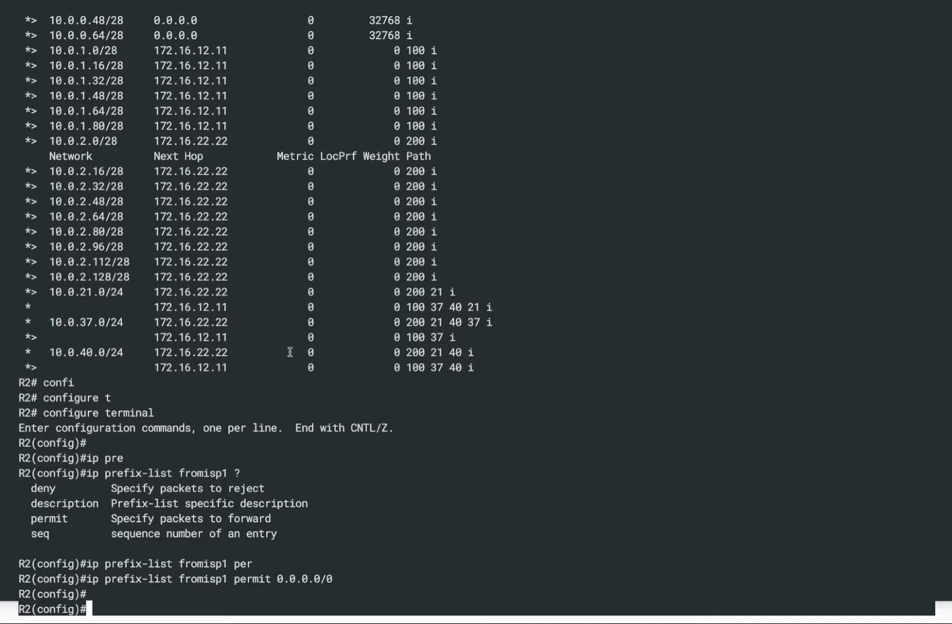
# Step: Create the route map forISP1 with a permit clause at sequence 10
pyautogui.write('rou')
pyautogui.press('Tab')
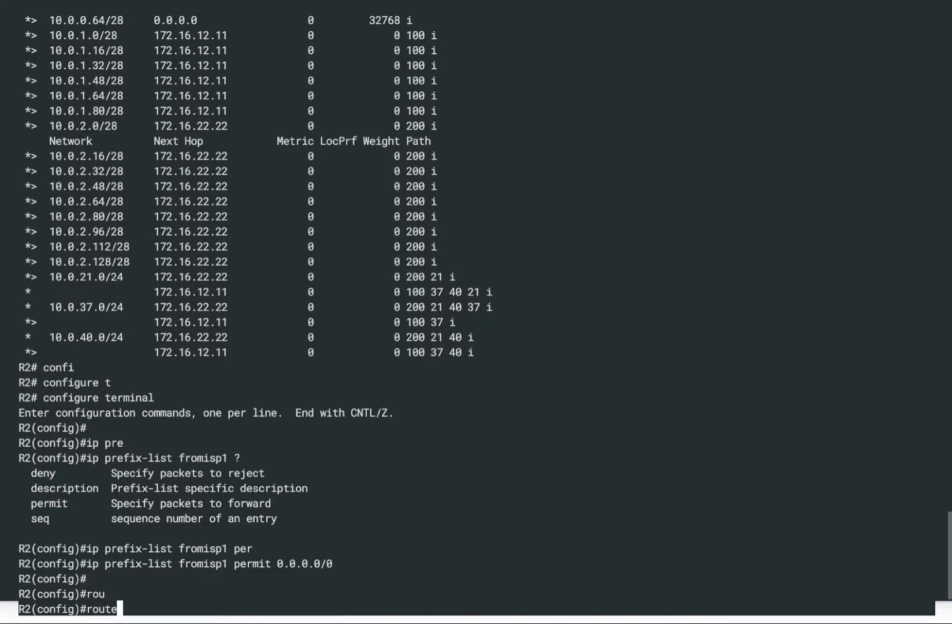
pyautogui.write('-ma')
pyautogui.press('Tab')
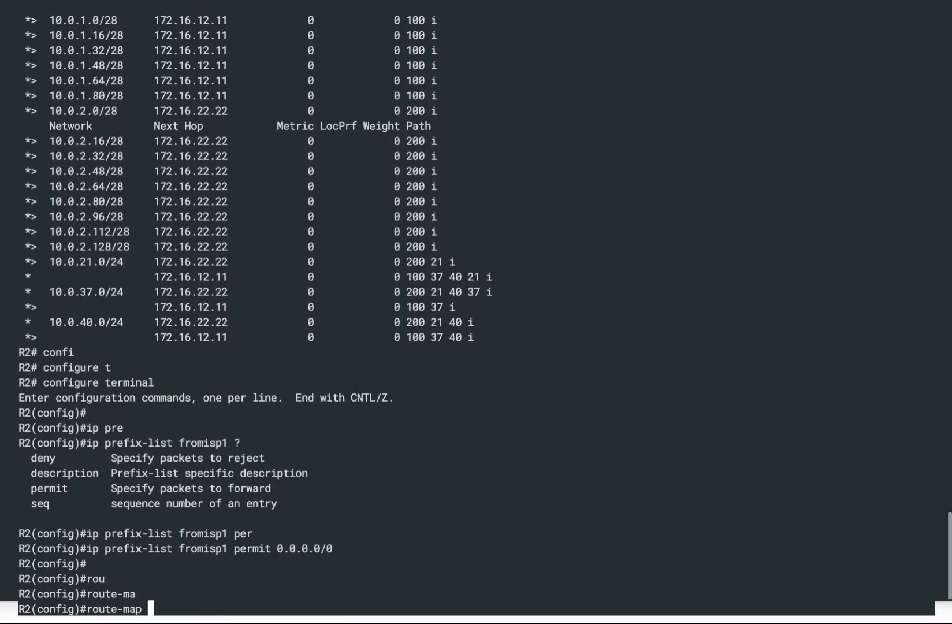
pyautogui.write('forISP1')
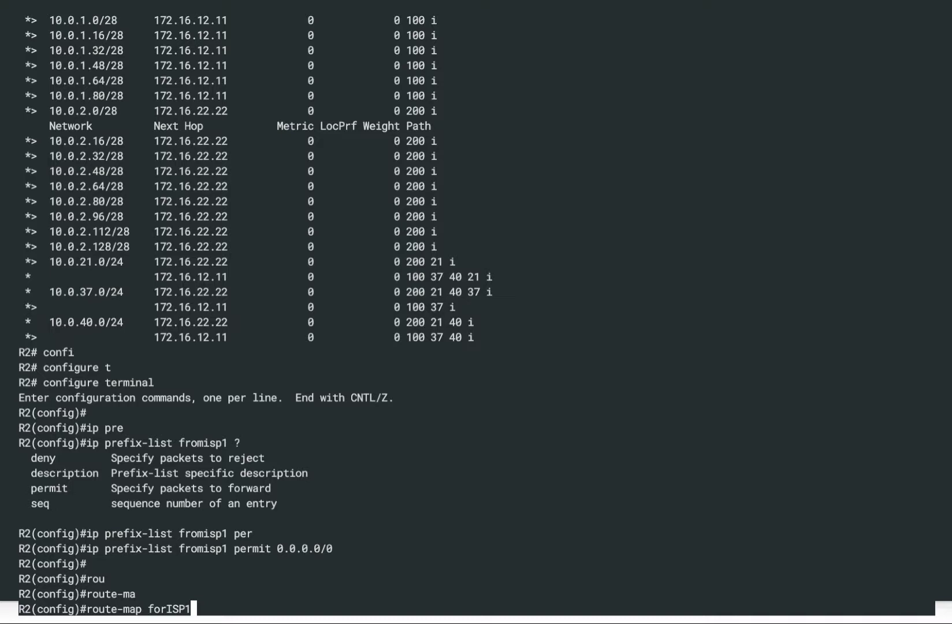
pyautogui.write('per')
pyautogui.press('Tab')
pyautogui.write('10')
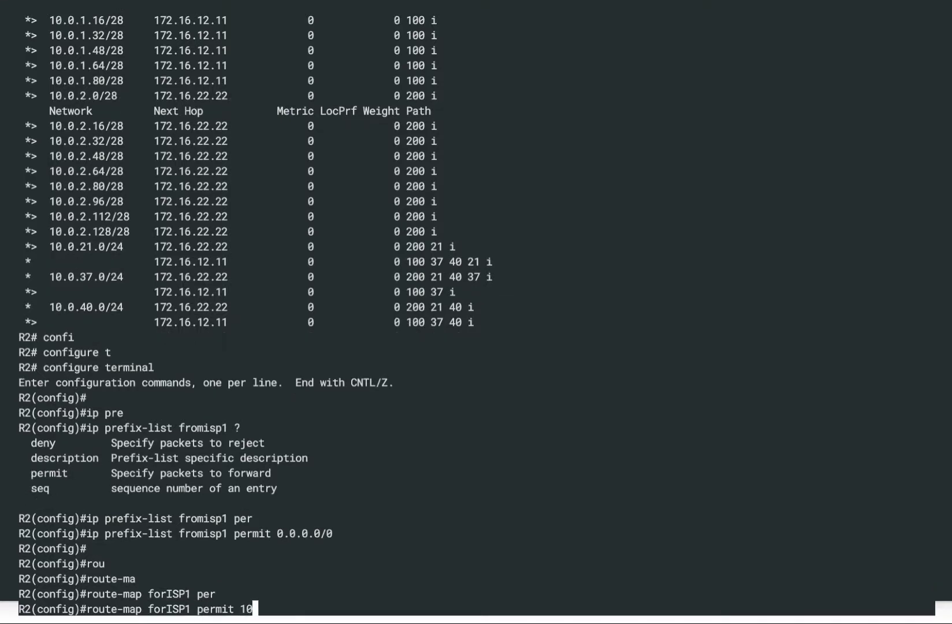
pyautogui.press('Return')
# Step: Add match ip address prefix-list fromisp1 to the route map clause and exit route-map configuration mode
pyautogui.write('mat')
pyautogui.press('Tab')
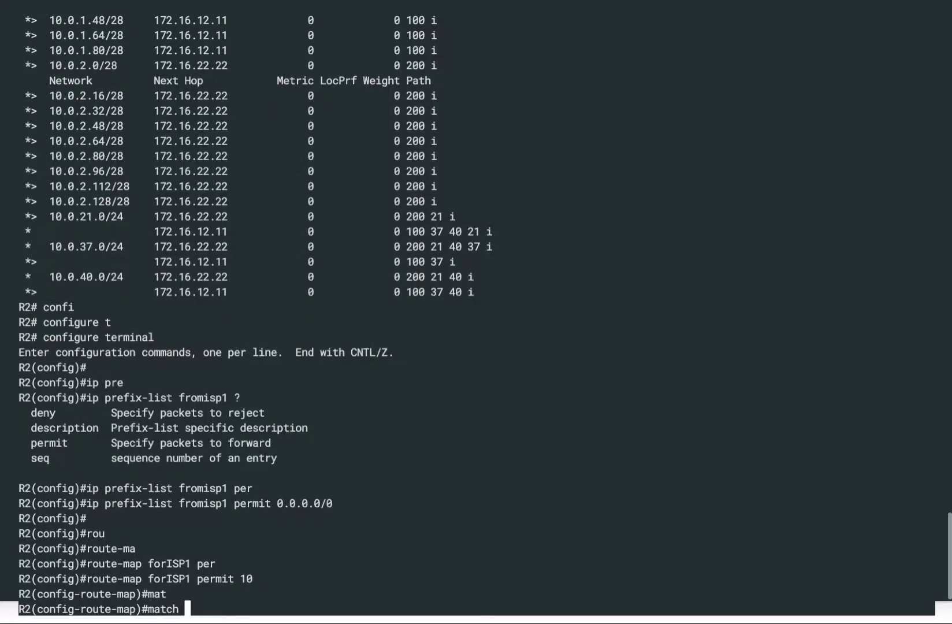
pyautogui.write('ip ad')
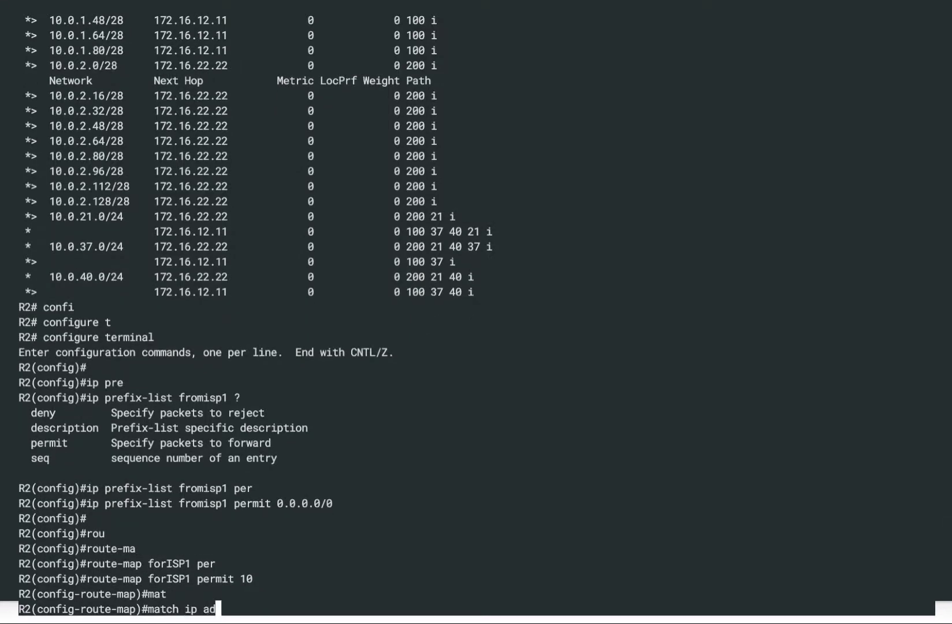
pyautogui.press('Tab')
pyautogui.write('pref')
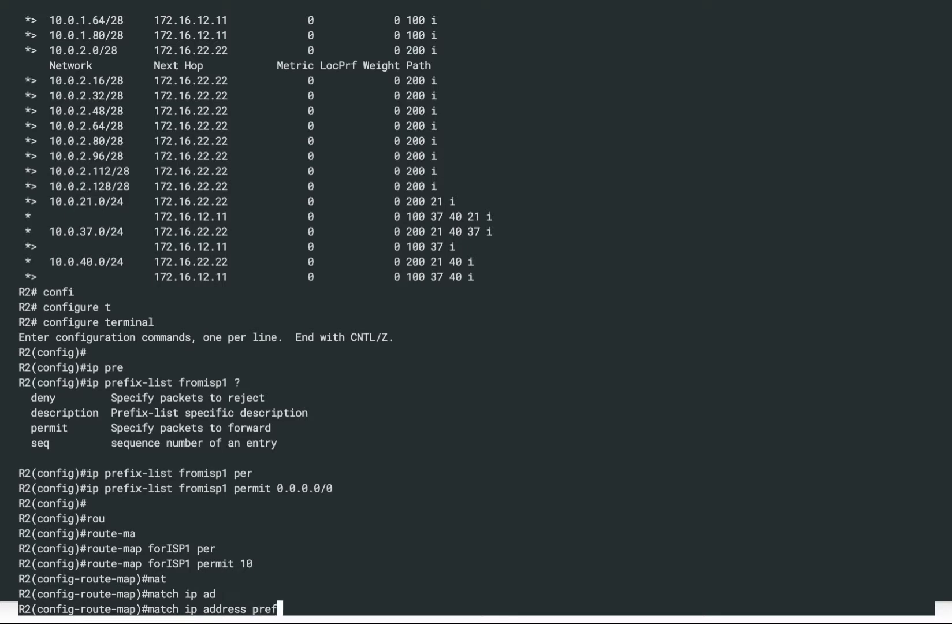
pyautogui.press('Tab')
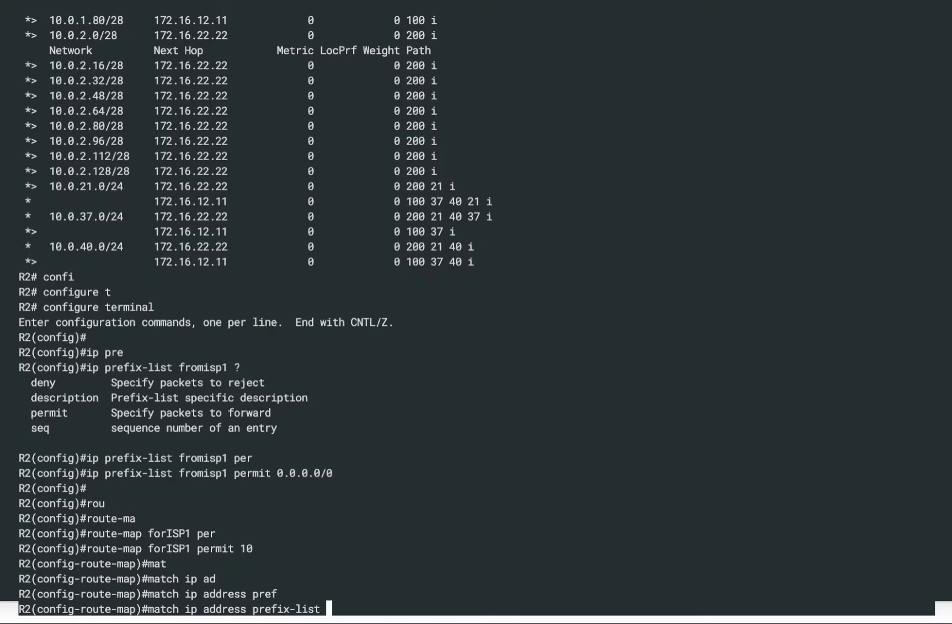
pyautogui.doubleClick(212, 474)
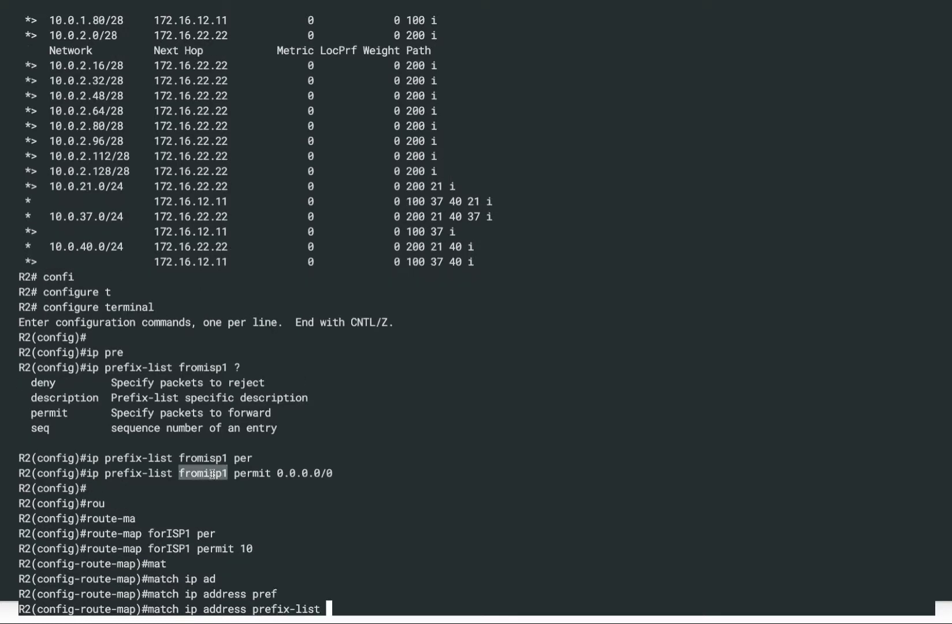
pyautogui.middleClick(434, 438)
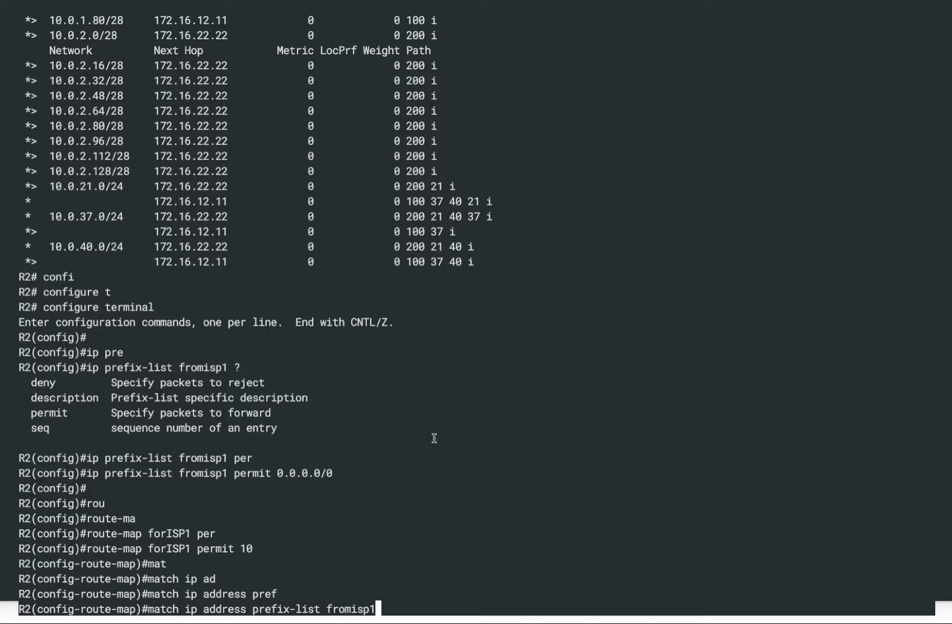
pyautogui.press('Return')
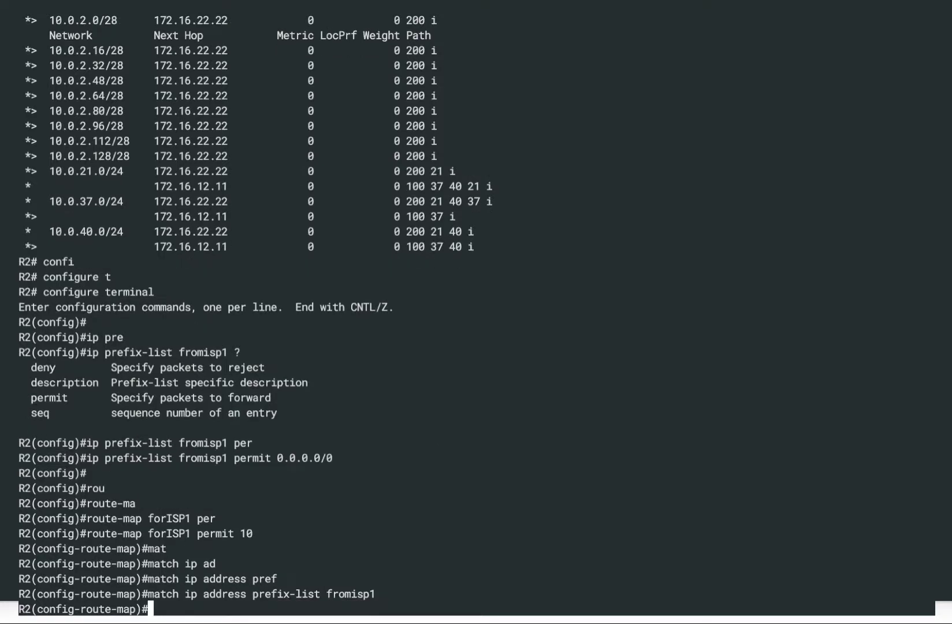
pyautogui.write('exit')
pyautogui.press('Return')
pyautogui.press('Return')
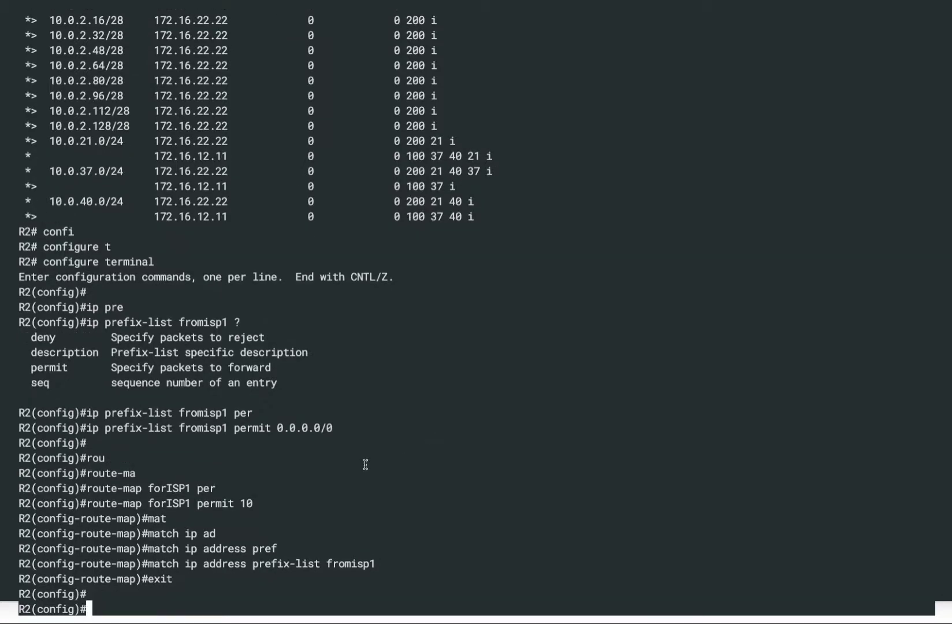
# Step: Review the fromisp1 prefix-list entry and the forISP1 route-map clause by highlighting them in the terminal output
pyautogui.moveTo(85, 427); pyautogui.dragTo(325, 427)
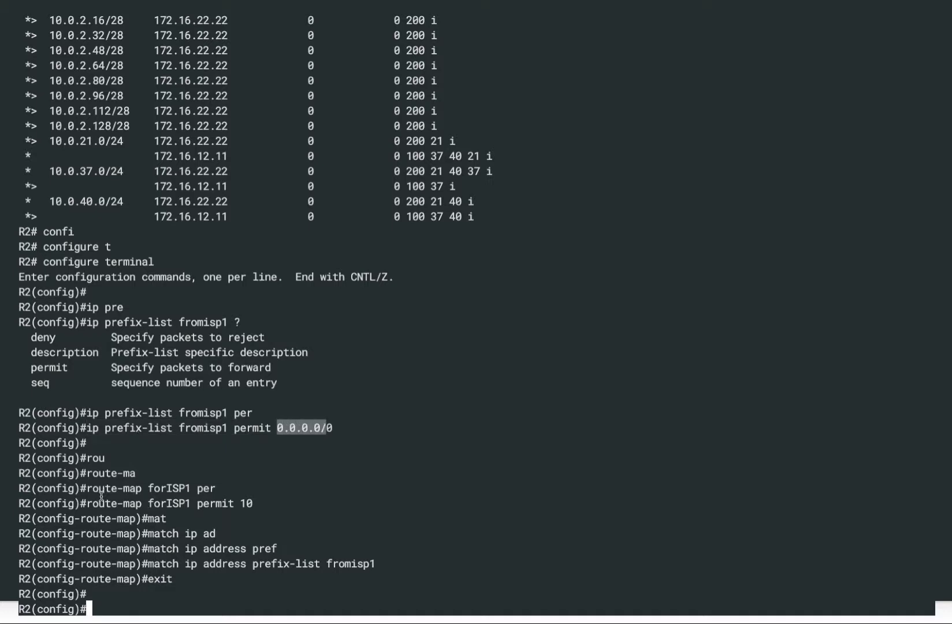
pyautogui.moveTo(111, 502); pyautogui.dragTo(185, 500)
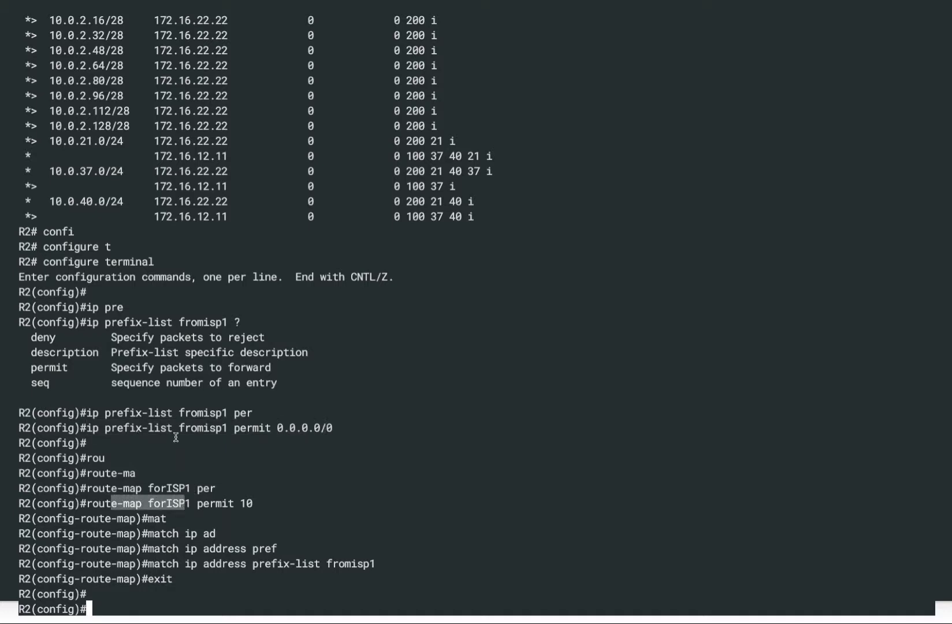
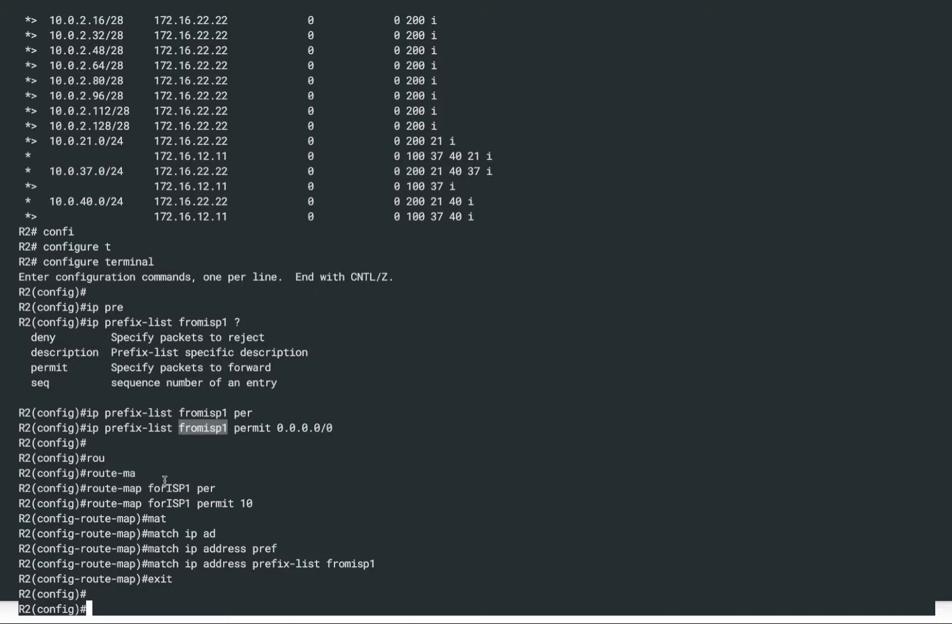
pyautogui.click(239, 500)
# Step: Enter BGP router configuration mode for autonomous system 1
pyautogui.write('route')
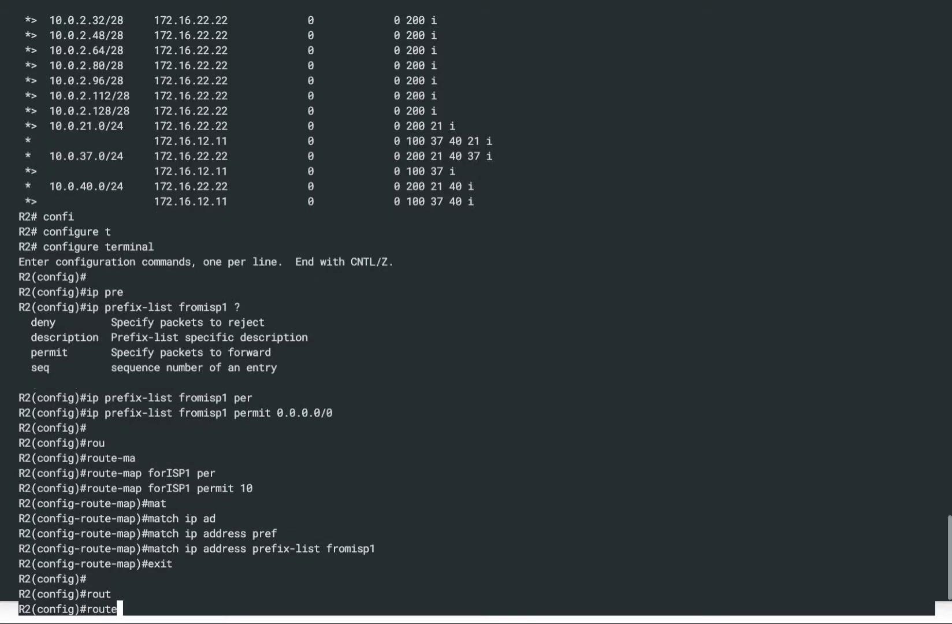
pyautogui.write('r bgp 1')
pyautogui.press('Return')
# Step: Begin a neighbor statement for 172.16.12.11 with the route-map option, leaving the map name open
pyautogui.write('ne')
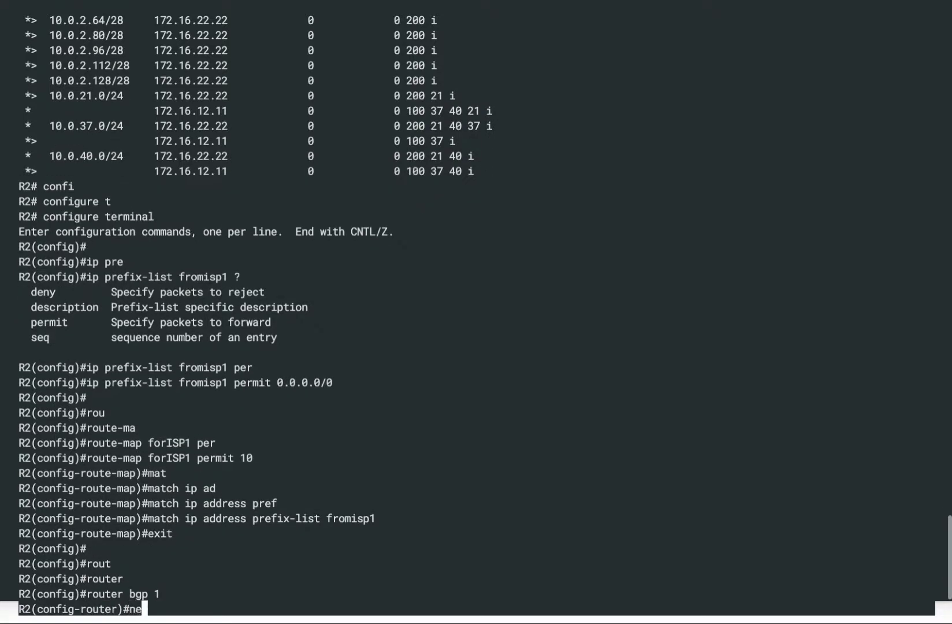
pyautogui.write('i')
pyautogui.press('Tab')
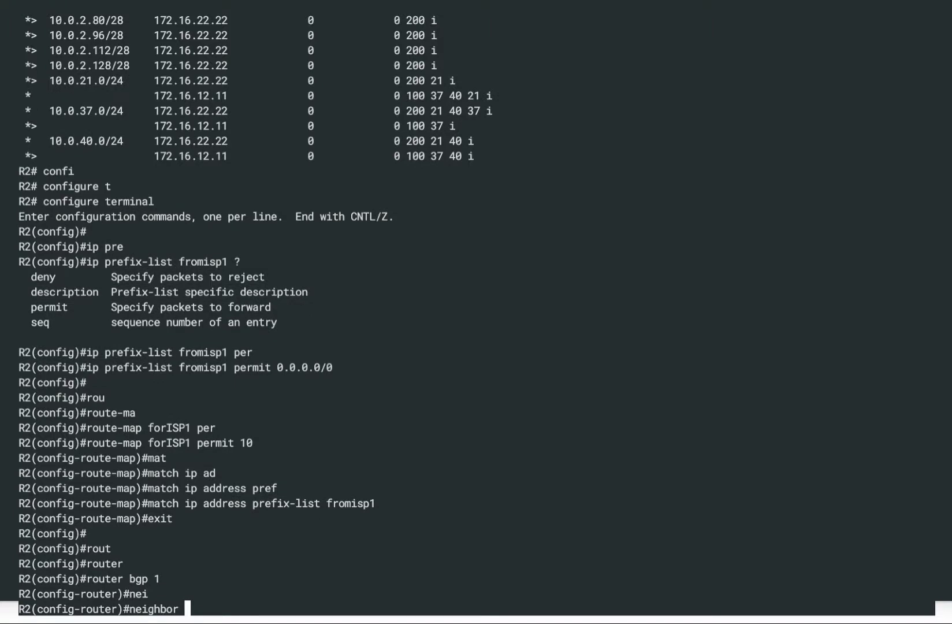
pyautogui.write('172.16.')
pyautogui.write('12.11')
pyautogui.write(' rou')
pyautogui.press('Tab')
pyautogui.write('-ma')
pyautogui.press('Tab')
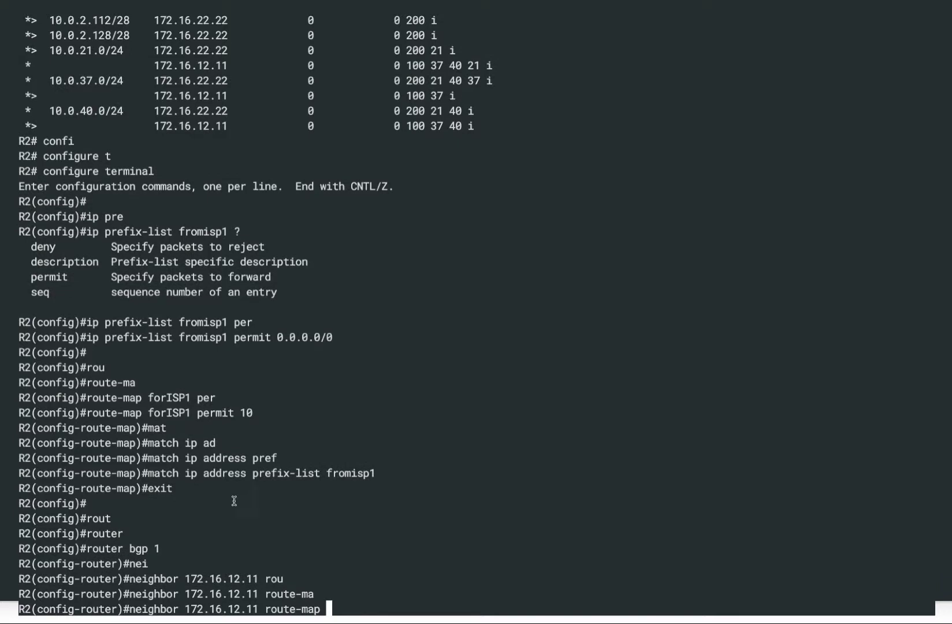
# Step: Complete the neighbor statement by copying in route map forISP1, apply it to incoming routes, and end configuration mode
pyautogui.doubleClick(177, 413)
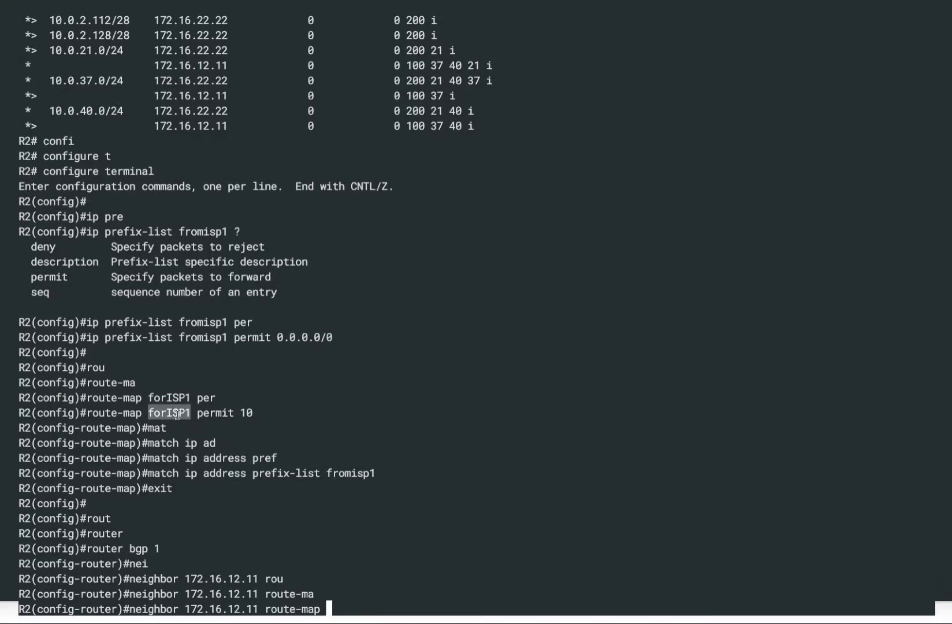
pyautogui.middleClick(377, 417)
pyautogui.write('?')
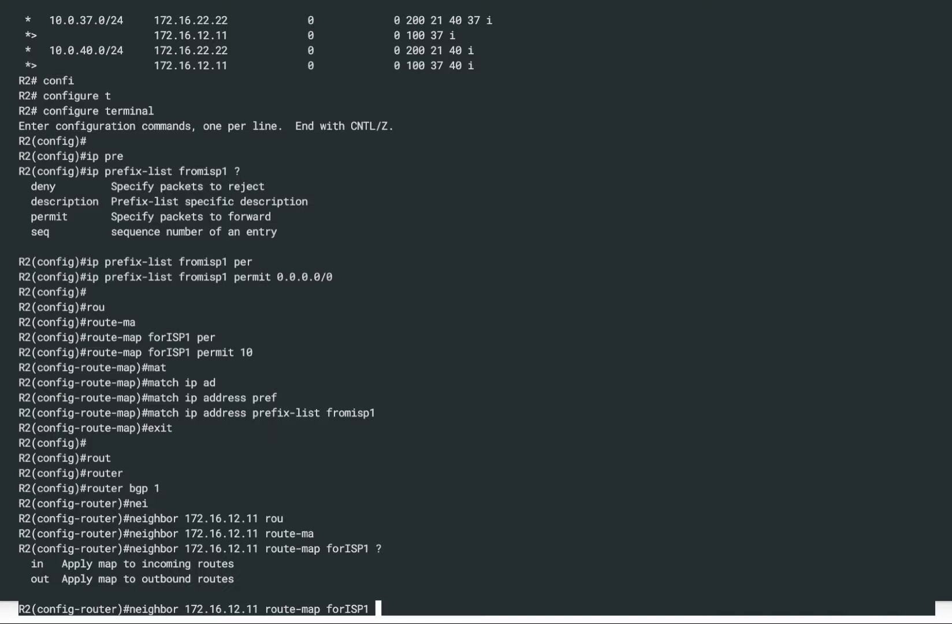
pyautogui.write('in')
pyautogui.press('Return')
pyautogui.write('end')
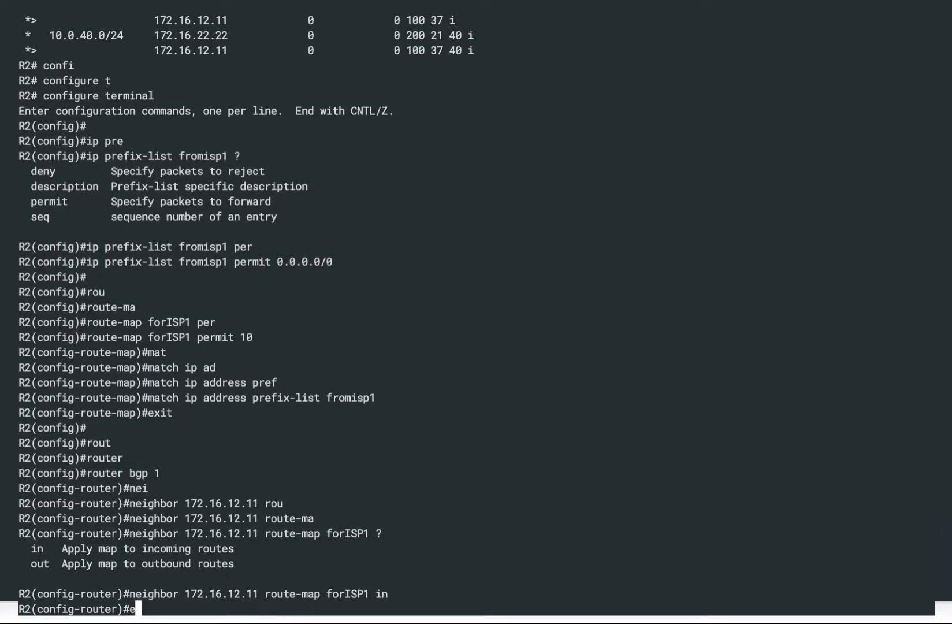
pyautogui.press('Return')
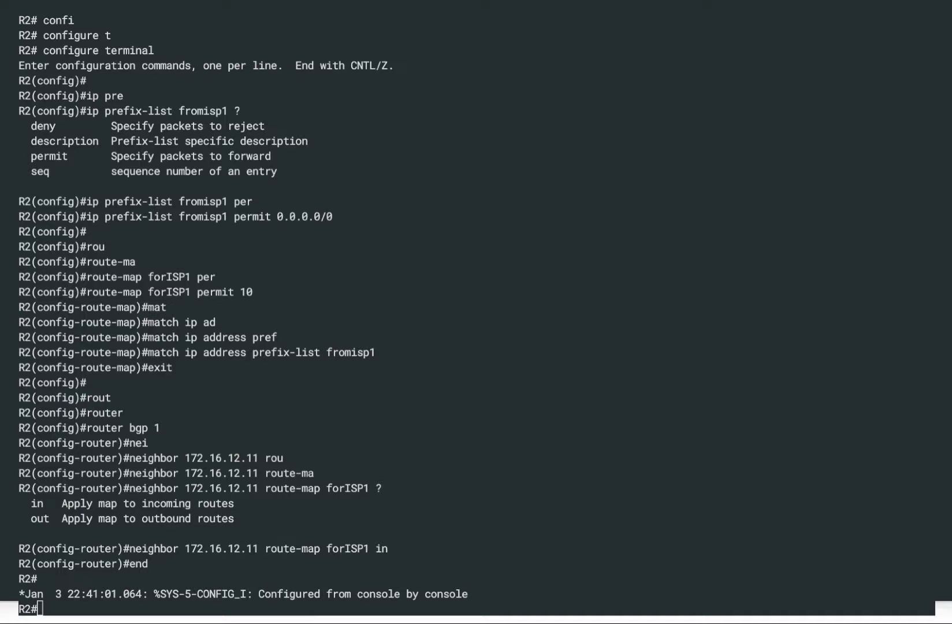
# Step: Display R2's BGP table and highlight the 10.0.1.x routes learned from next hop 172.16.12.11
pyautogui.write('sho')
pyautogui.press('Tab')
pyautogui.write('ip bgp')
pyautogui.press('Tab')
pyautogui.press('Return')
pyautogui.press('space')
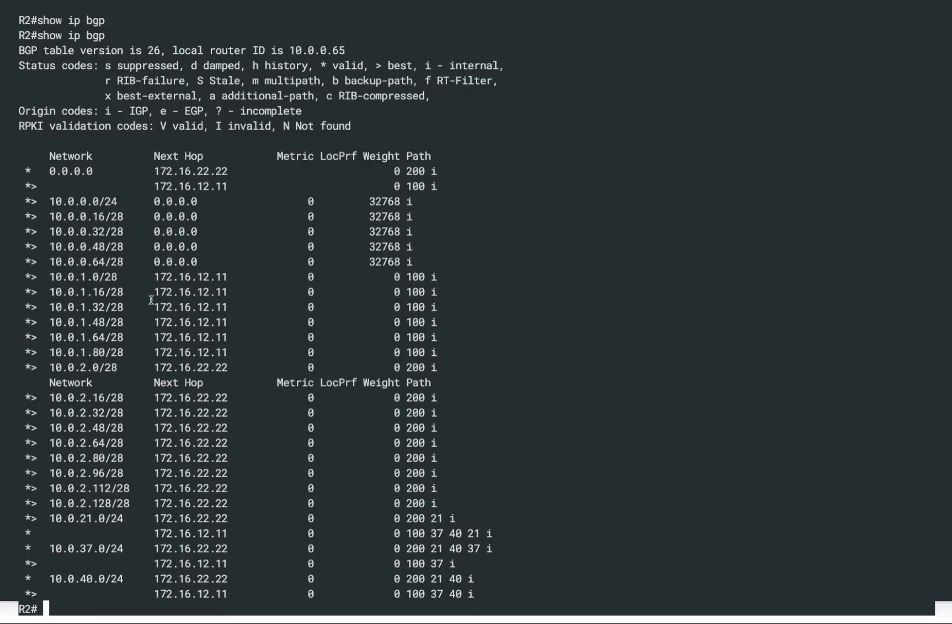
pyautogui.moveTo(25, 277)
pyautogui.mouseDown()
pyautogui.moveTo(379, 295)
pyautogui.moveTo(483, 368)
pyautogui.moveTo(483, 347)
pyautogui.moveTo(11, 272)
pyautogui.mouseUp()
pyautogui.click(464, 349)
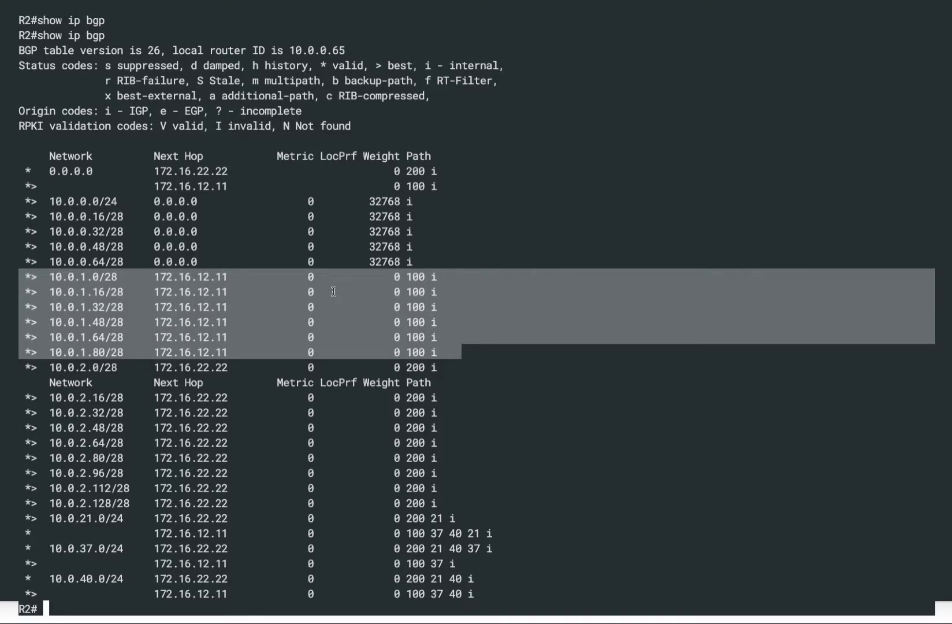
pyautogui.click(416, 311)
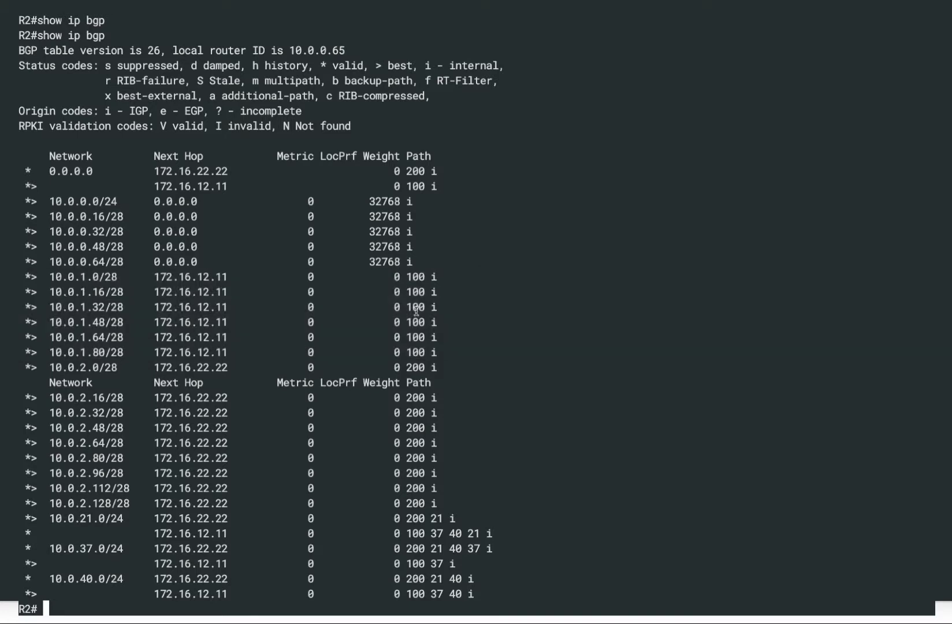
# Step: Reset all BGP sessions on R2 with clear ip bgp *
pyautogui.press('Return')
pyautogui.write('clelar')
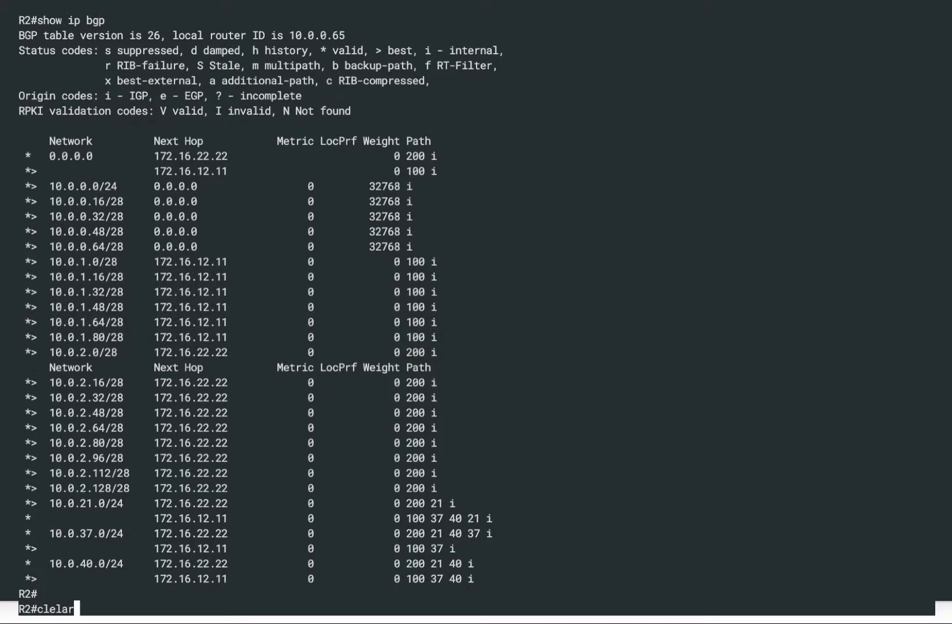
pyautogui.press('Tab')
pyautogui.press('BackSpace')
pyautogui.press('BackSpace')
pyautogui.press('BackSpace')
pyautogui.write('a')
pyautogui.press('Tab')
pyautogui.write('ipb')
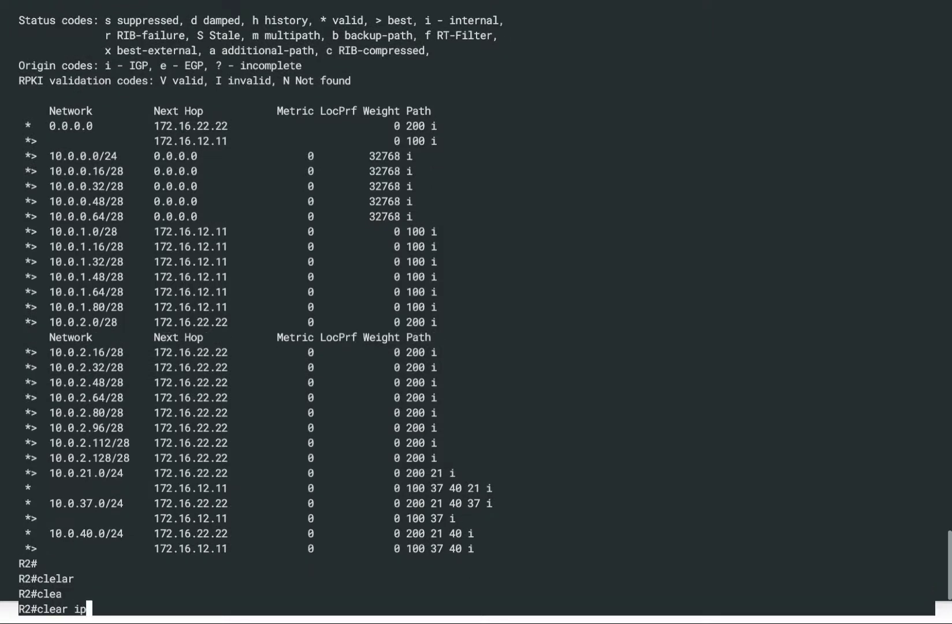
pyautogui.press('BackSpace')
pyautogui.write('bg')
pyautogui.press('Tab')
pyautogui.write('*')
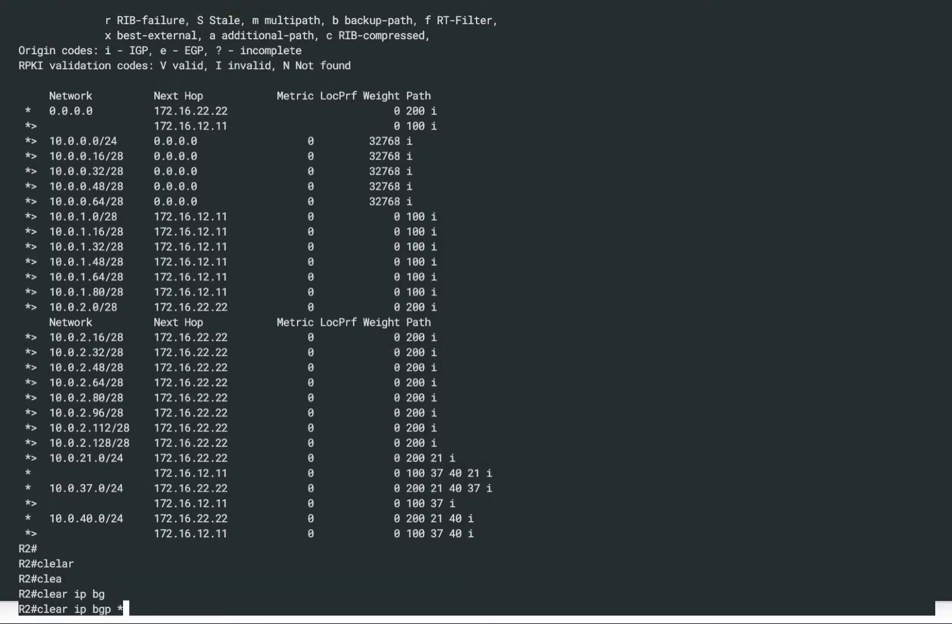
pyautogui.press('Return')
pyautogui.press('Return')
pyautogui.press('Return')
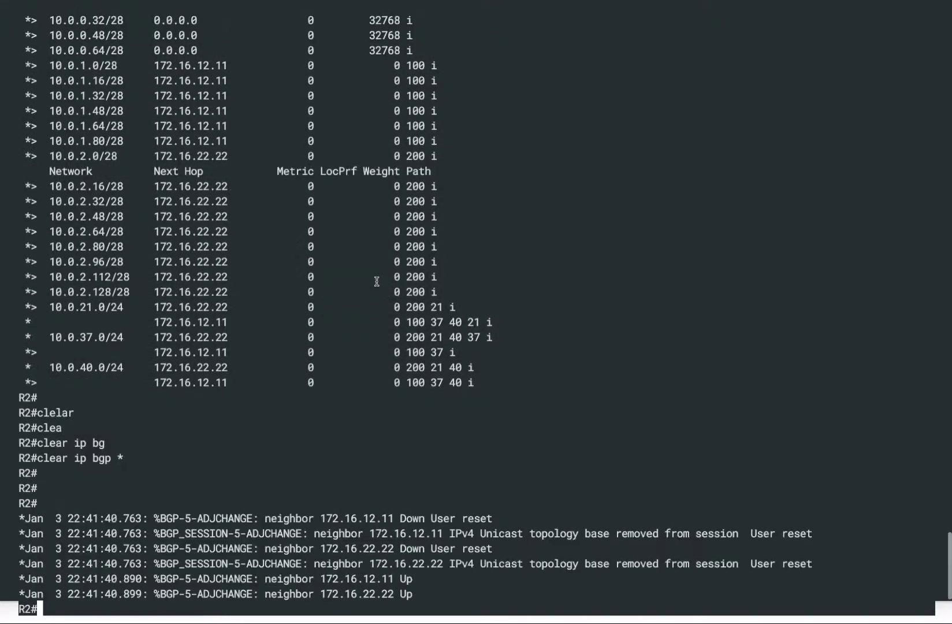
# Step: Highlight the session reset log messages for neighbor 172.16.12.11
pyautogui.moveTo(277, 522); pyautogui.dragTo(376, 522)
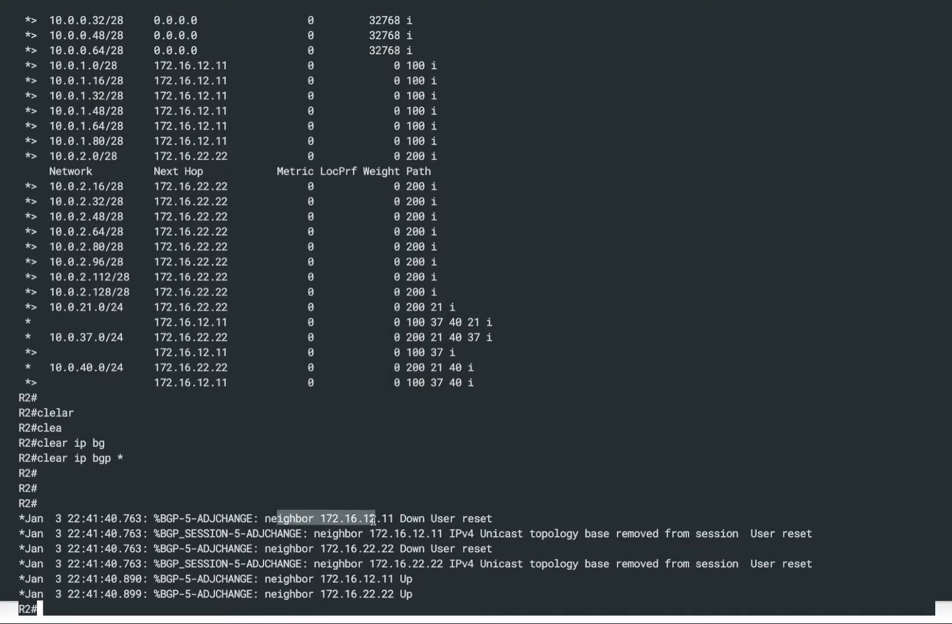
pyautogui.moveTo(266, 578); pyautogui.dragTo(393, 579)
pyautogui.click(397, 511)
# Step: Recall show ip bgp from the command history and display the BGP table again after the reset
pyautogui.press('Return')
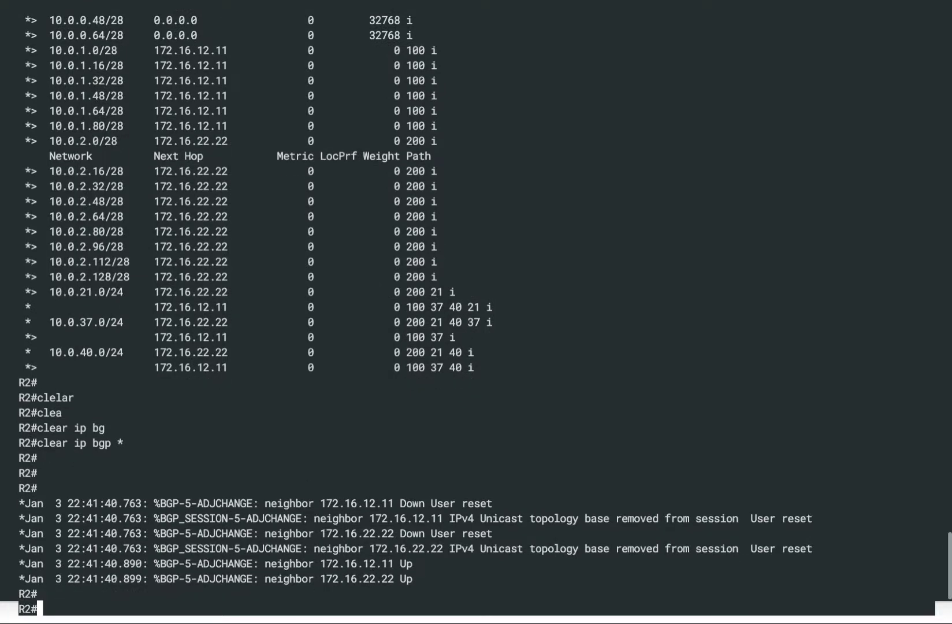
pyautogui.press('Up')
pyautogui.press('Up')
pyautogui.press('Up')
pyautogui.press('Up')
pyautogui.press('Up')
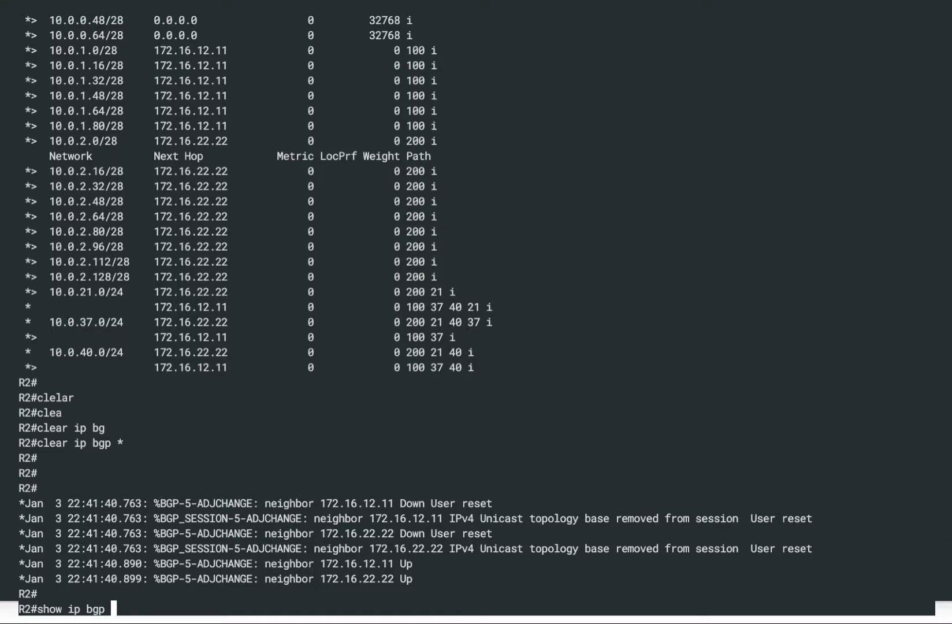
pyautogui.press('Return')
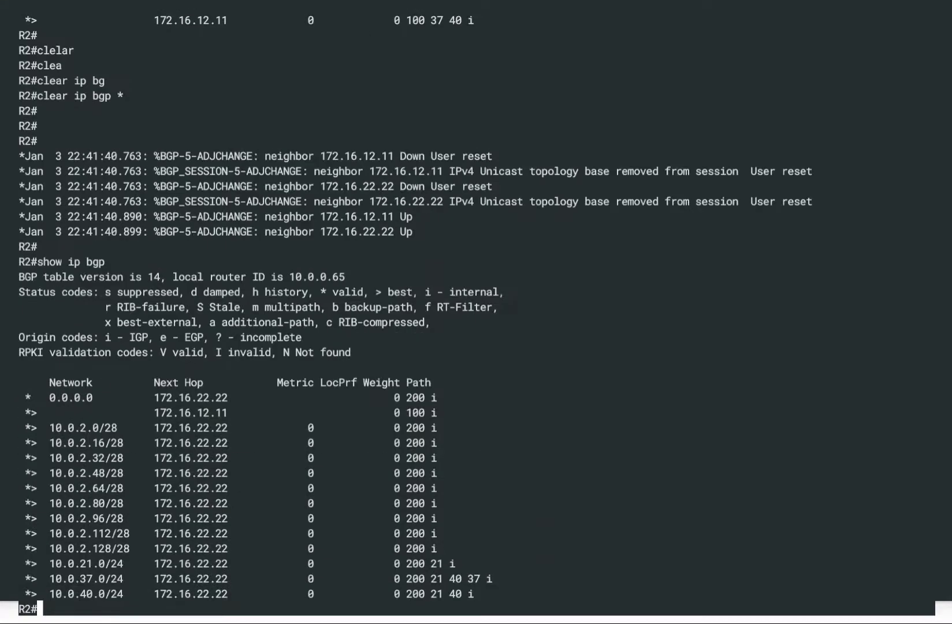
pyautogui.press('Return')
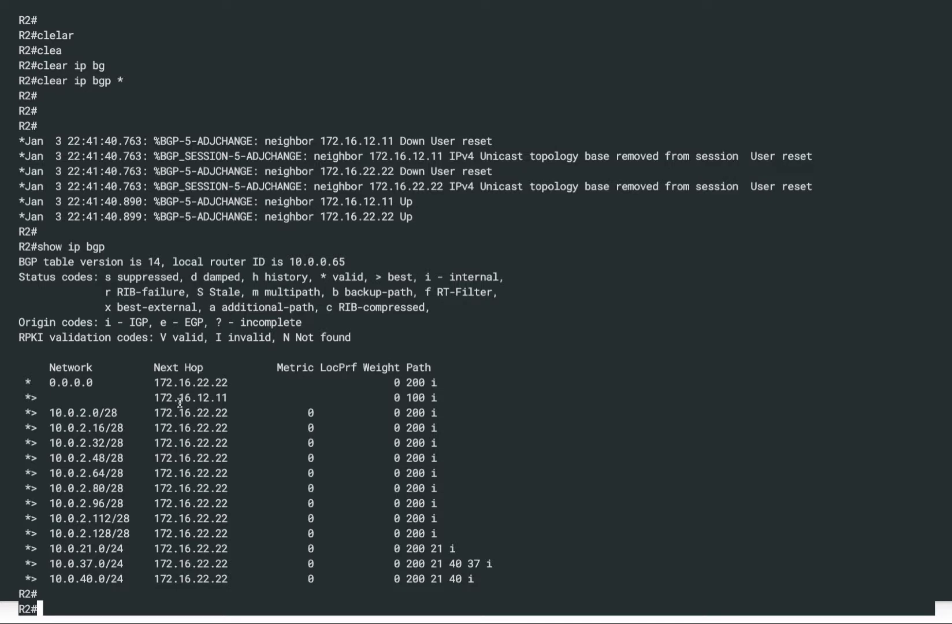
# Step: Examine the 0.0.0.0 default route and its next hop 172.16.12.11 by highlighting them in the refreshed BGP table
pyautogui.moveTo(231, 398); pyautogui.dragTo(156, 397)
pyautogui.moveTo(49, 381); pyautogui.dragTo(95, 380)
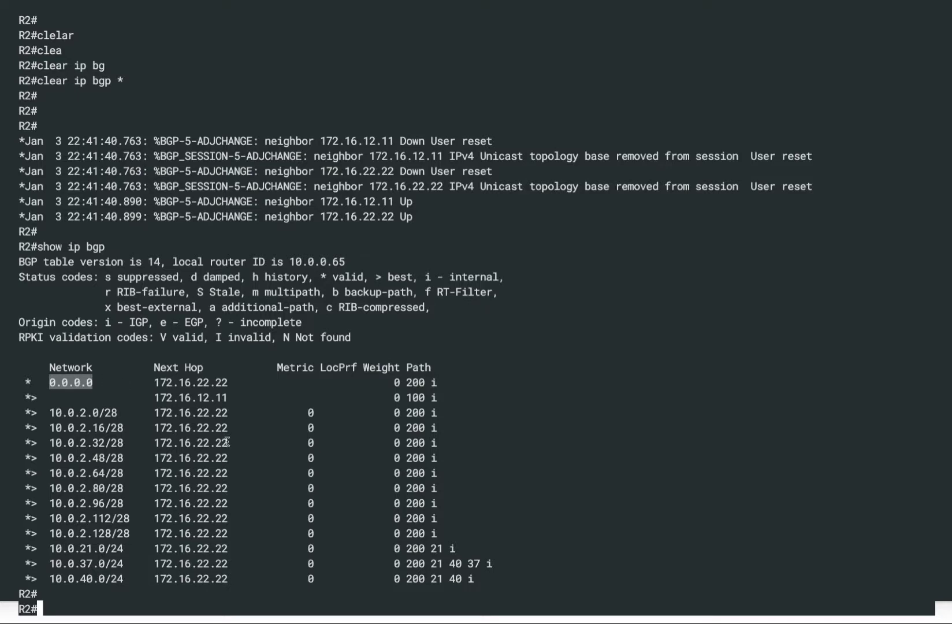
pyautogui.moveTo(230, 398); pyautogui.dragTo(151, 398)
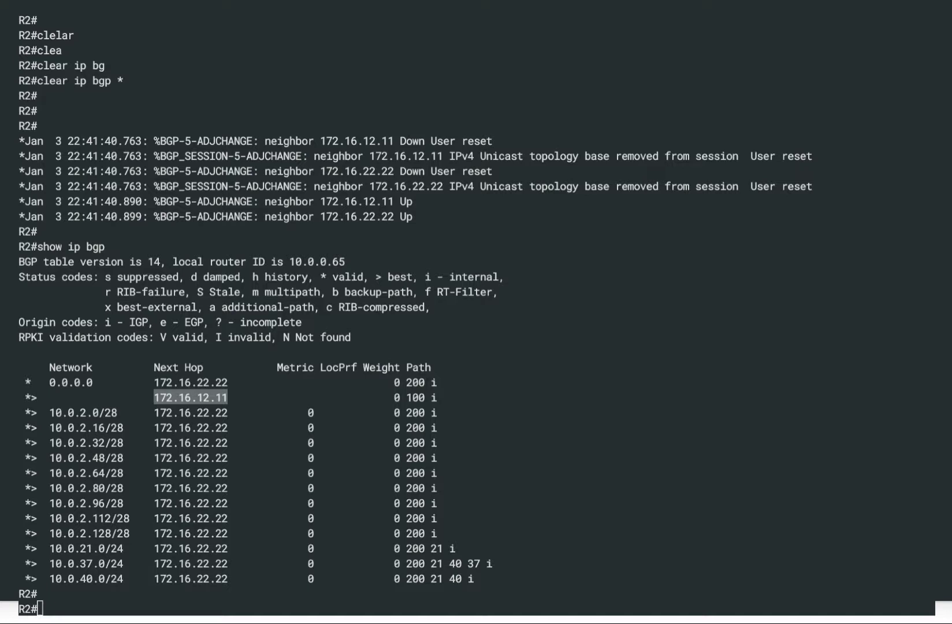
pyautogui.click(508, 298)
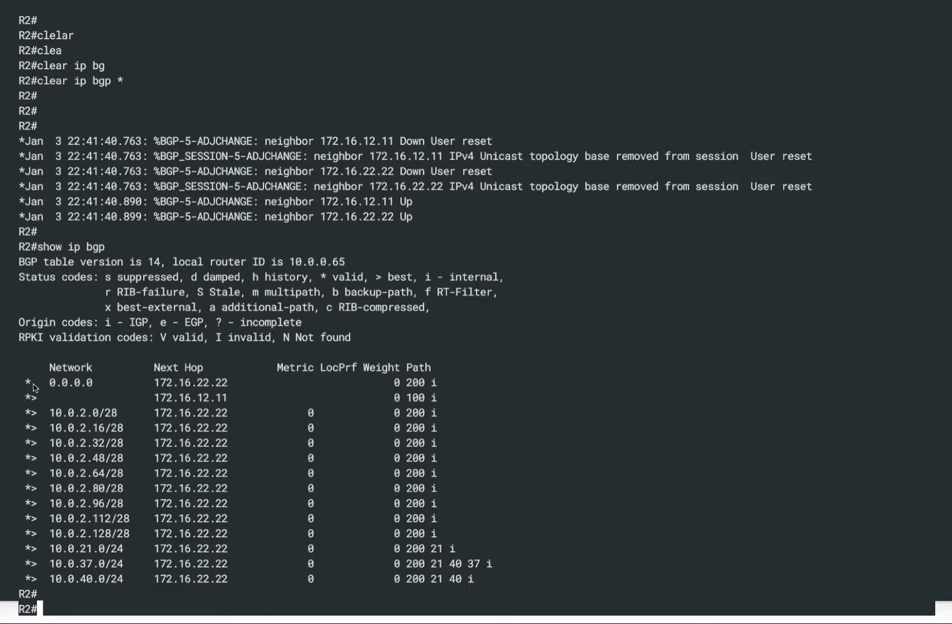
# Step: Look back over the prefix-list, route-map and neighbor commands, highlighting each, and return to the latest BGP table
pyautogui.scroll(9, 202, 215)
pyautogui.scroll(12, 203, 214)
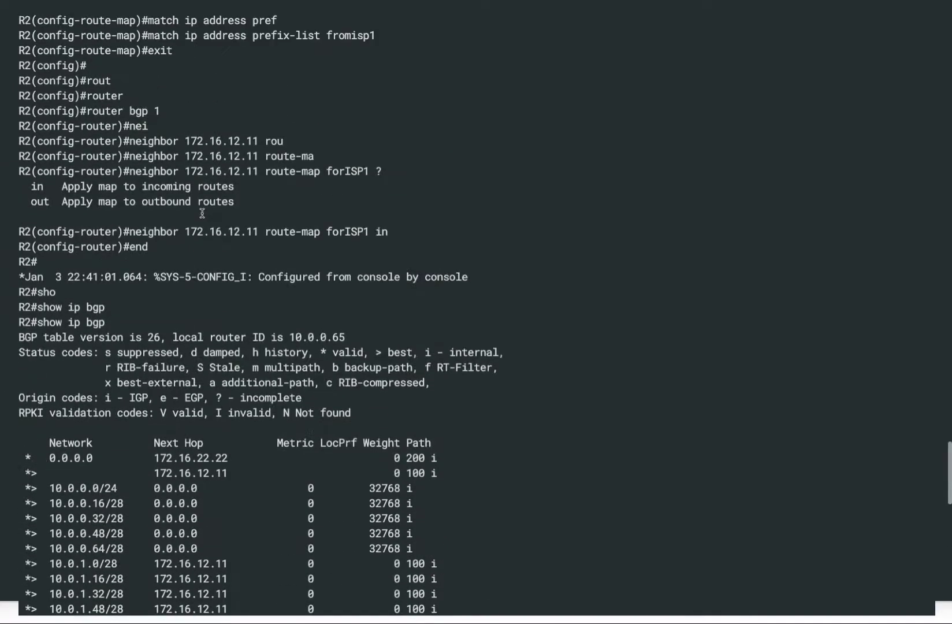
pyautogui.scroll(1, 202, 213)
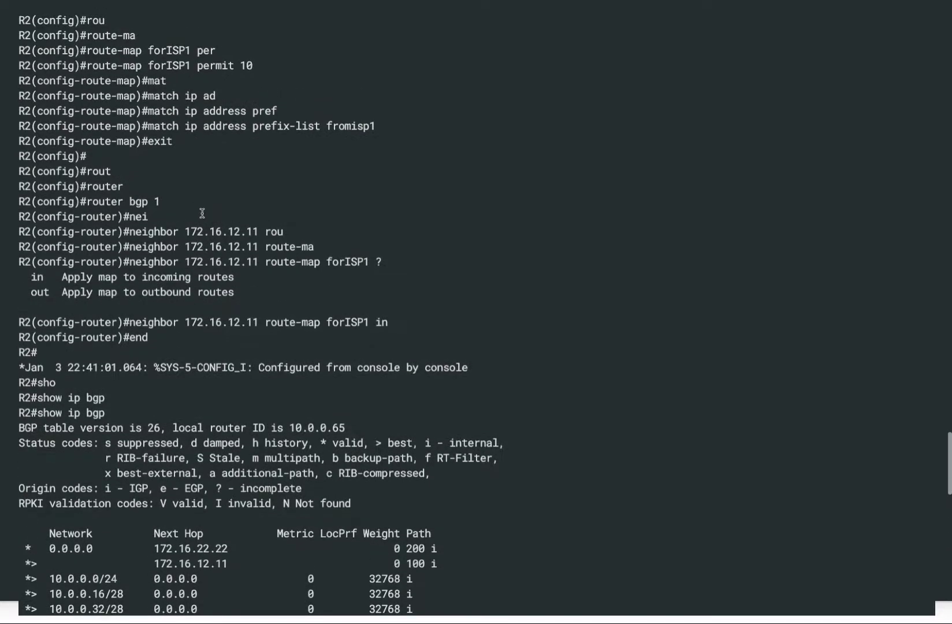
pyautogui.scroll(1, 200, 104)
pyautogui.scroll(1, 201, 104)
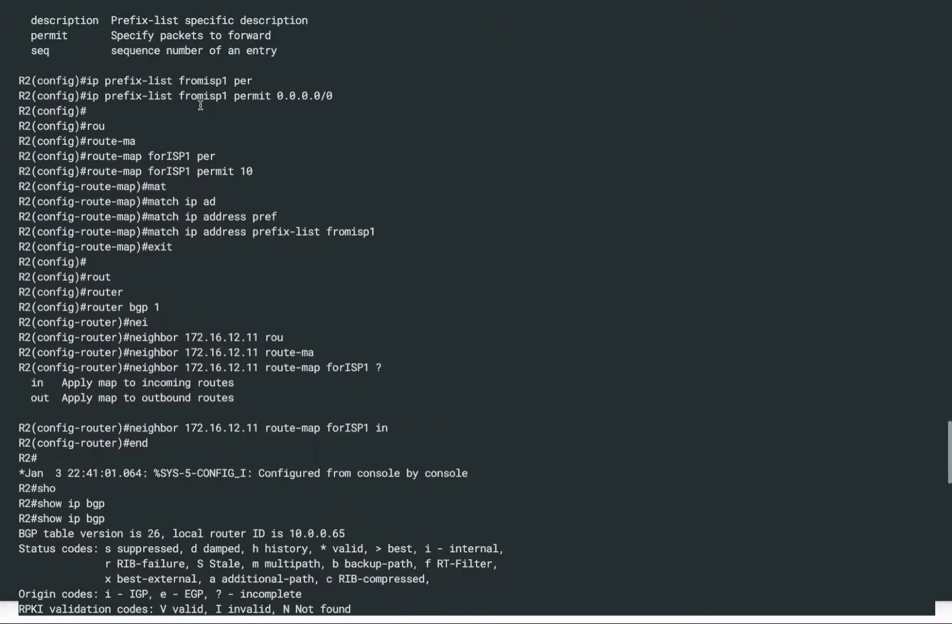
pyautogui.moveTo(105, 94); pyautogui.dragTo(197, 94)
pyautogui.moveTo(105, 156); pyautogui.dragTo(172, 168)
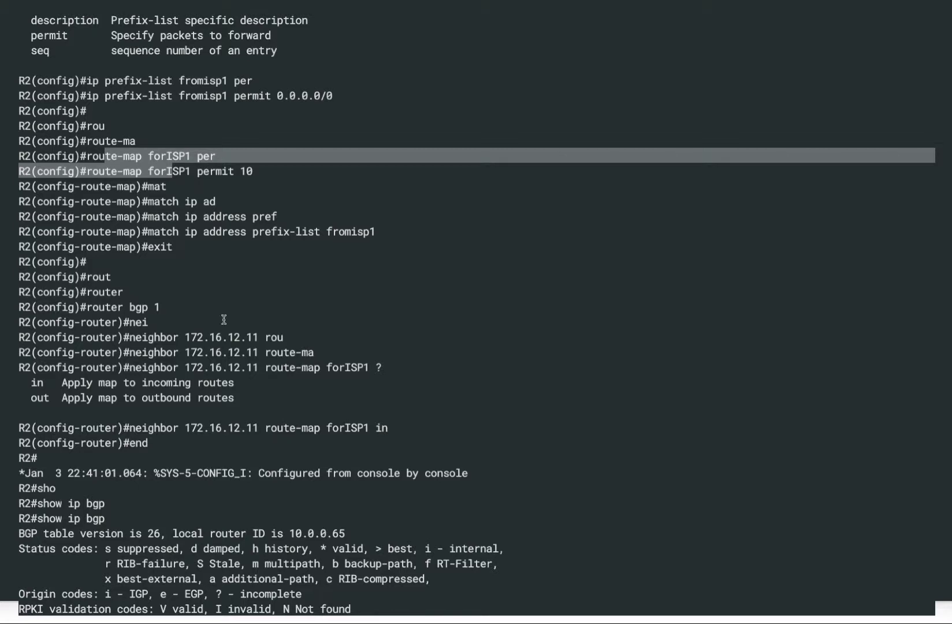
pyautogui.moveTo(149, 372); pyautogui.dragTo(283, 369)
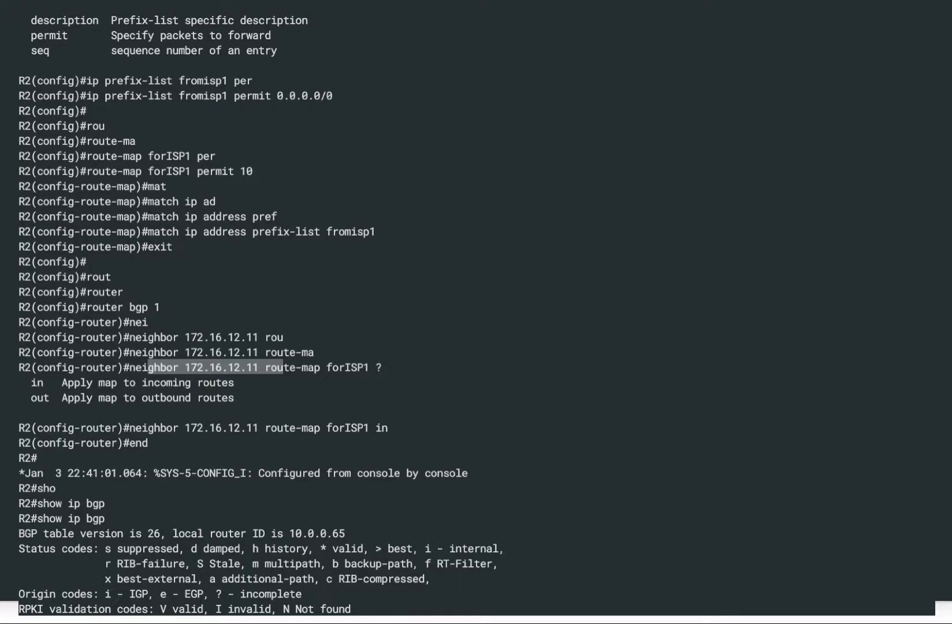
pyautogui.click(520, 334)
pyautogui.scroll(-13, 519, 334)
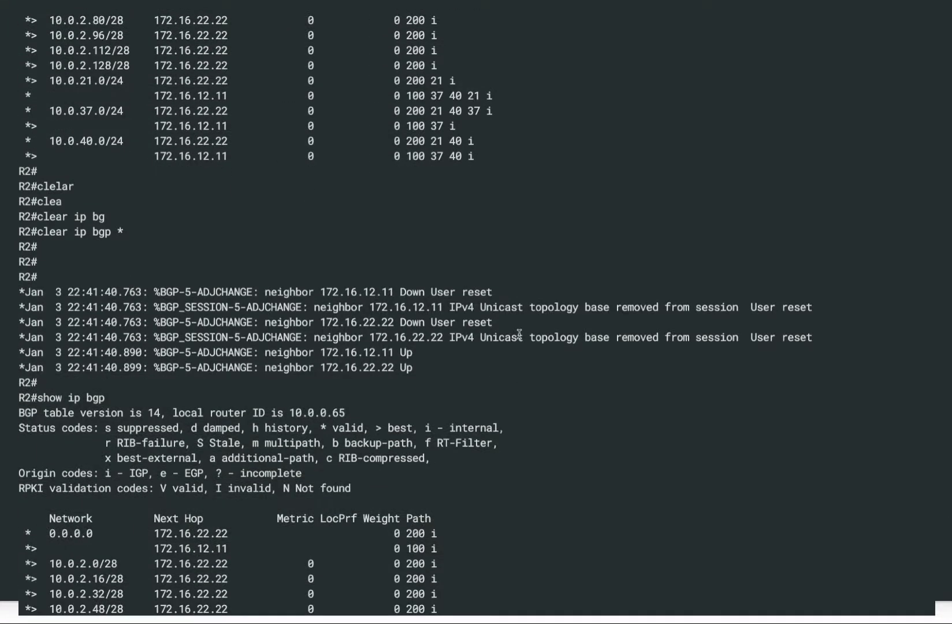
pyautogui.scroll(-3, 519, 334)
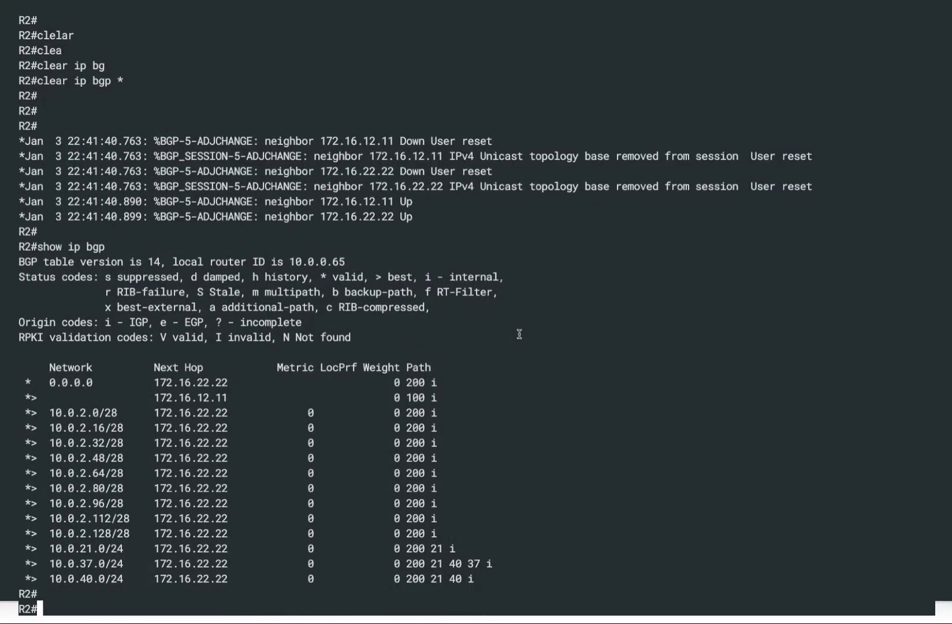